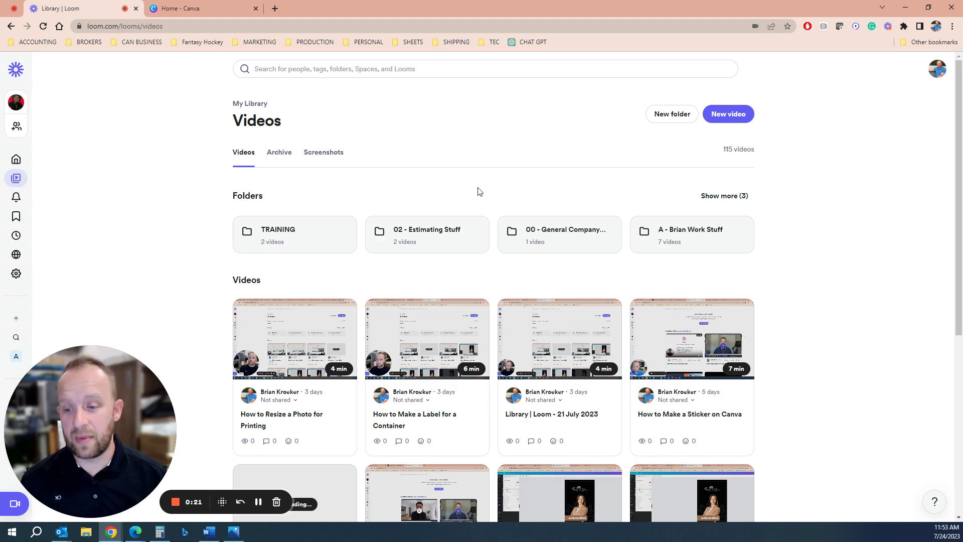
Switch from the Loom video library to the 'Home - Canva' browser tab.
click(190, 14)
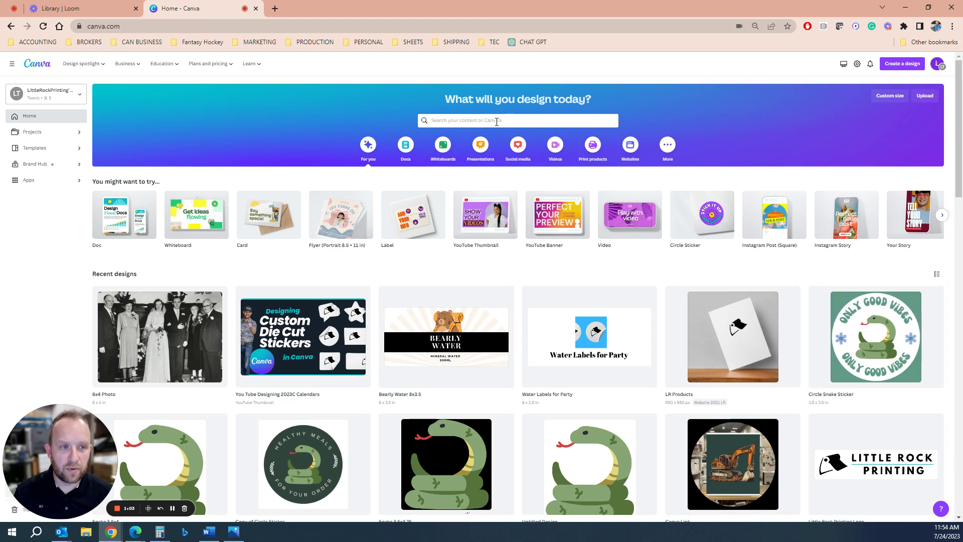
Start a custom-size design in inches, with width 4.25 and height 5.5.
click(897, 65)
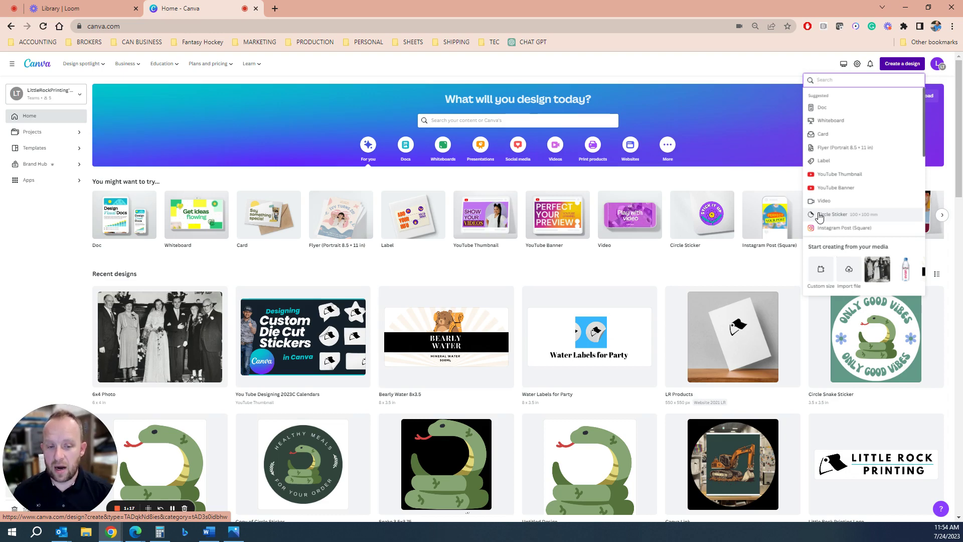
click(824, 273)
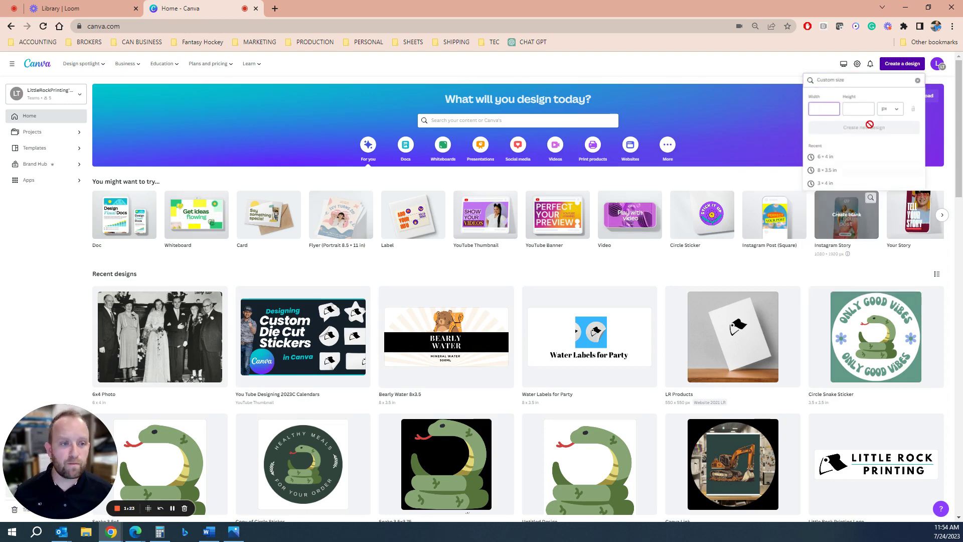
click(886, 113)
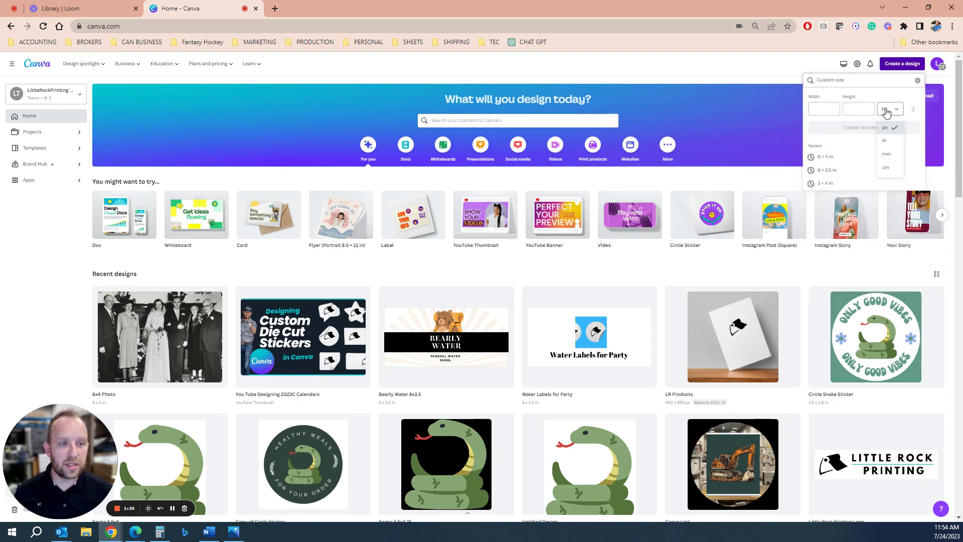
click(895, 144)
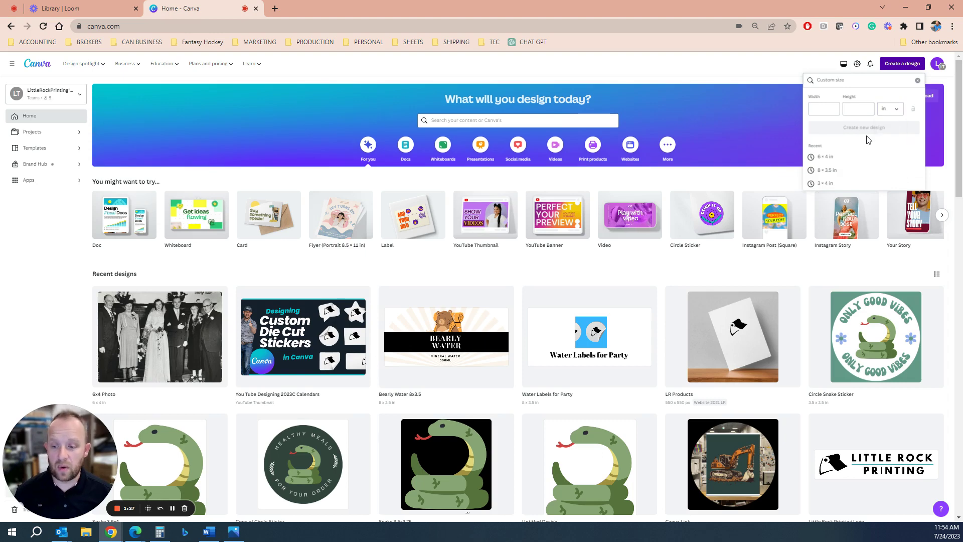
click(824, 108)
text(4)
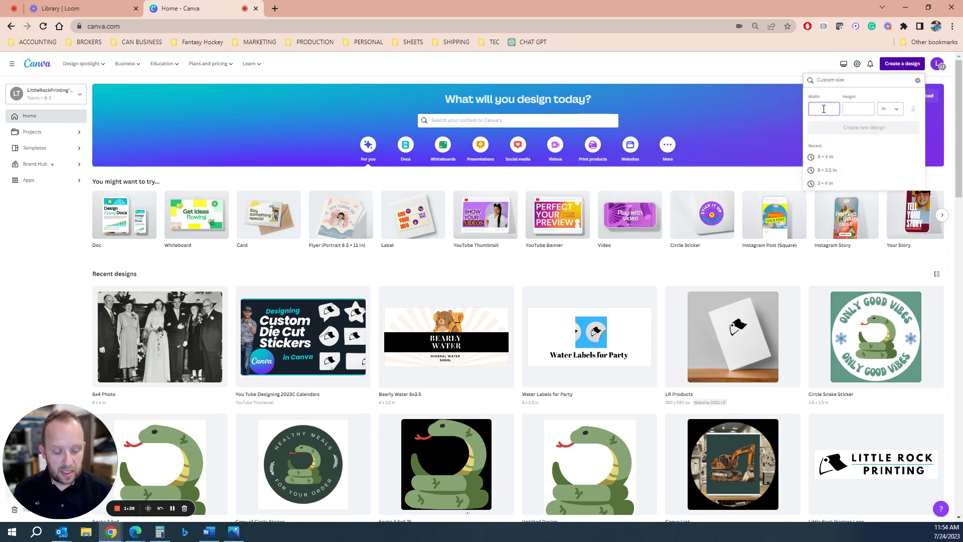
text(.25)
key(Tab)
text(5.5)
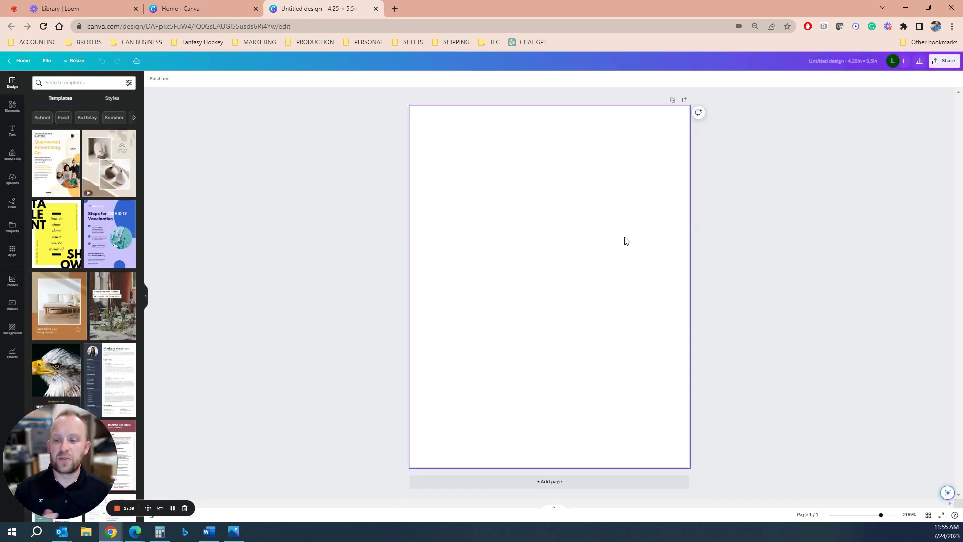
Search templates for 'memorial', pick the Funeral Programs suggestion, and browse the results.
click(57, 84)
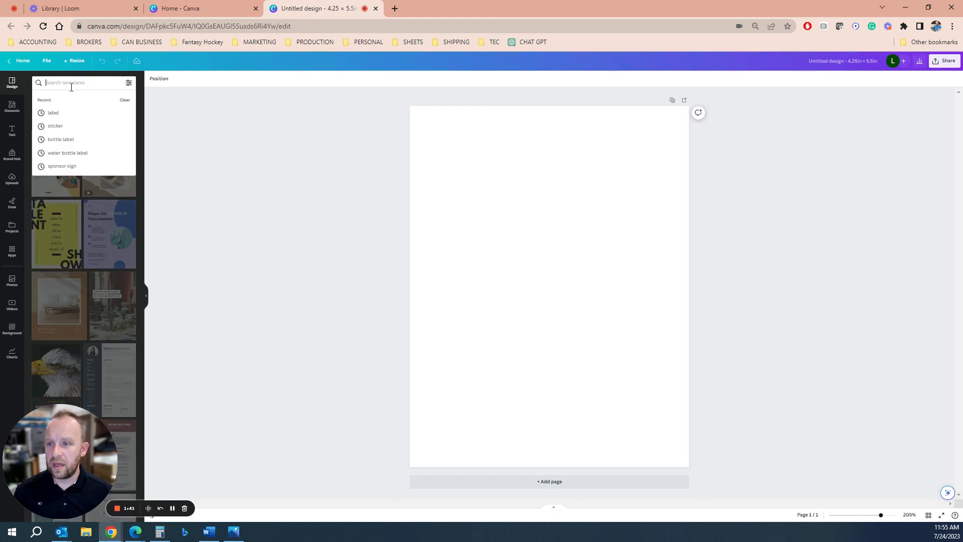
text(label)
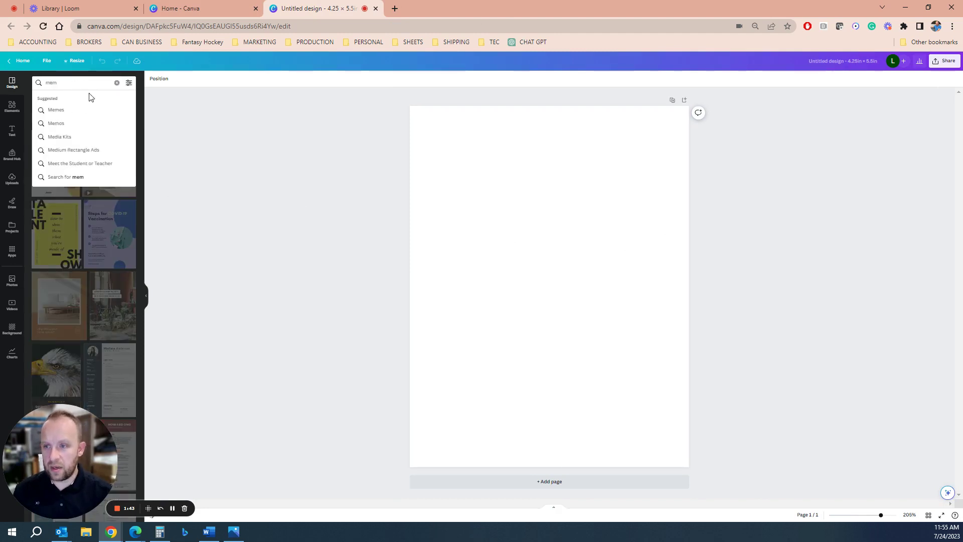
key(BackSpace)
key(BackSpace)
key(BackSpace)
key(BackSpace)
key(BackSpace)
click(616, 310)
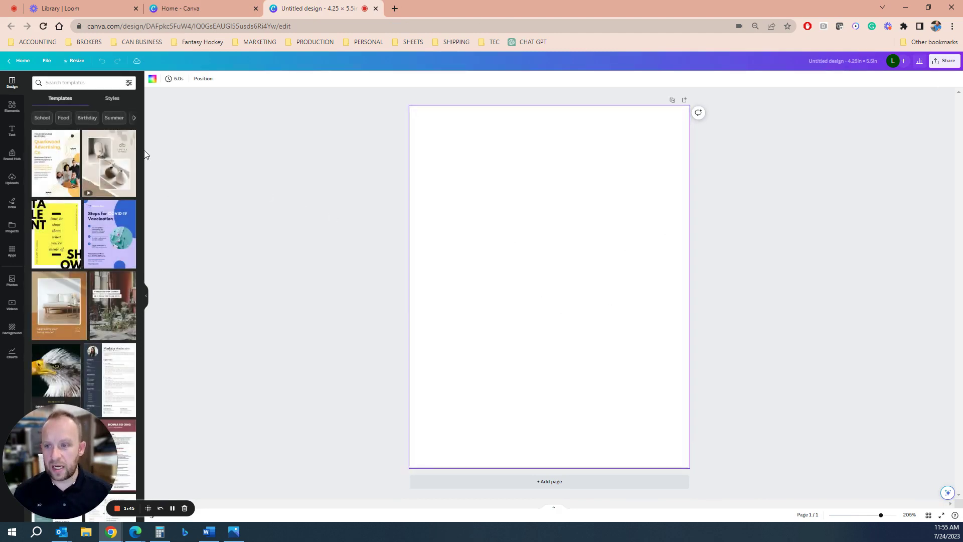
click(70, 83)
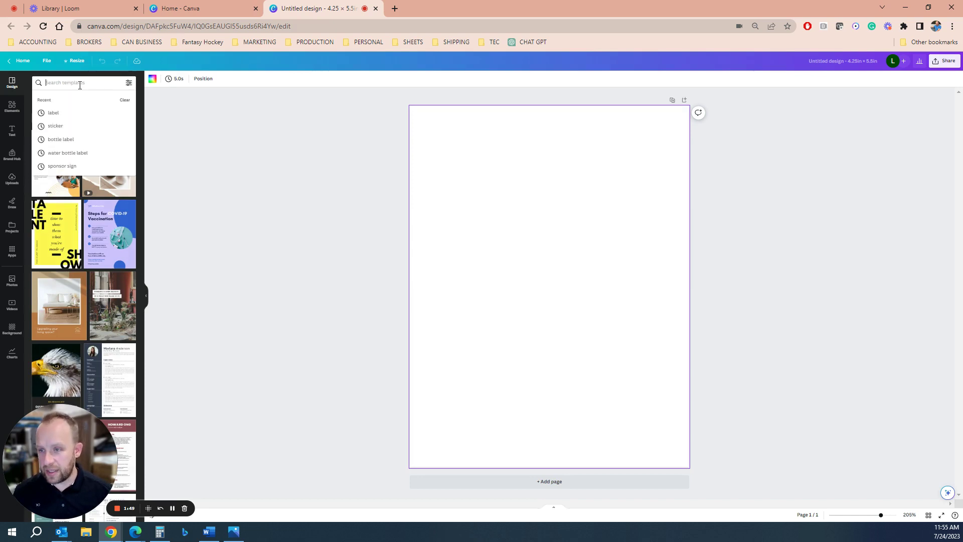
text(memorial)
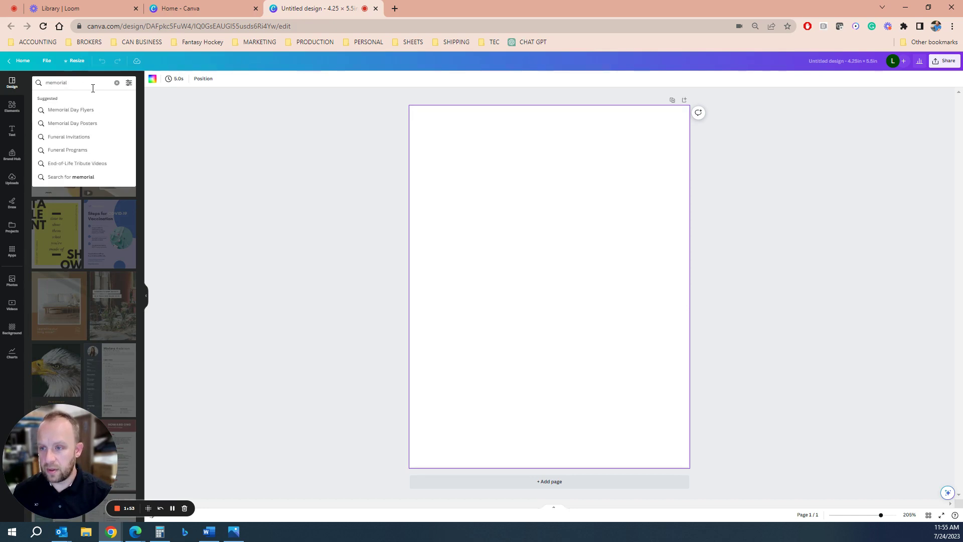
click(85, 150)
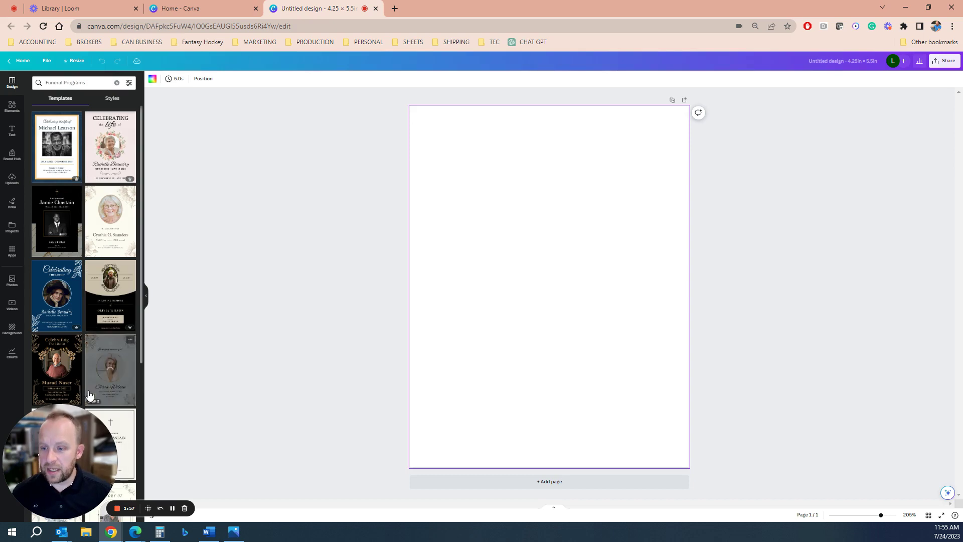
scroll(90, 382, down, 3)
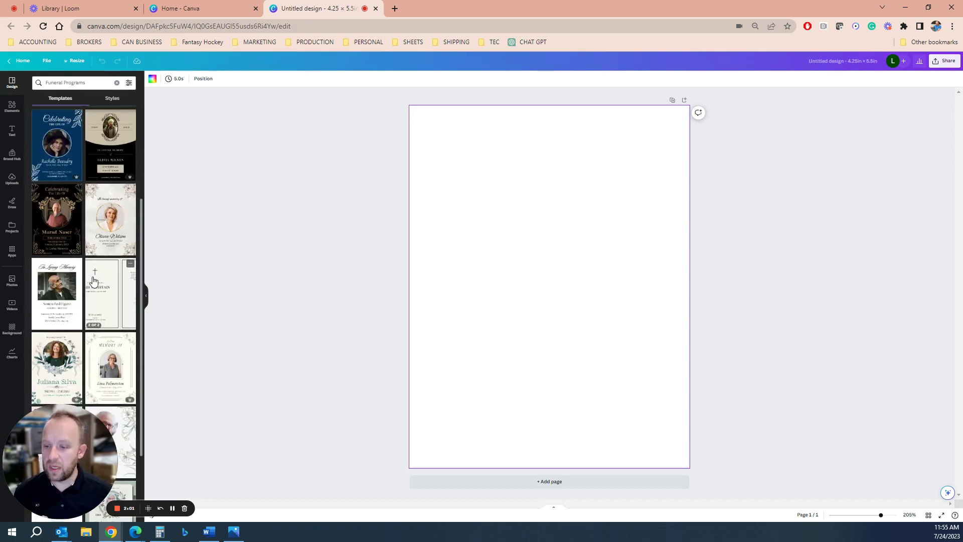
scroll(95, 283, down, 2)
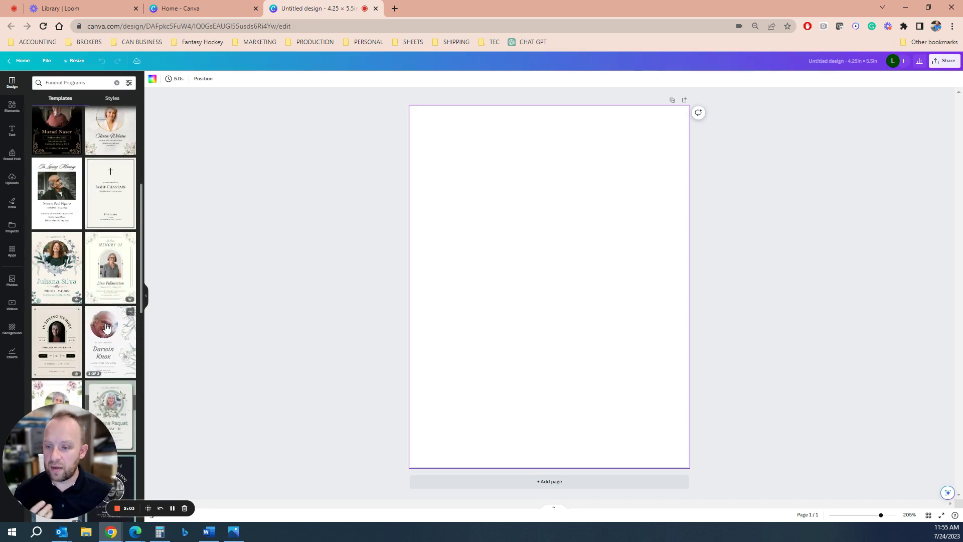
scroll(106, 327, down, 3)
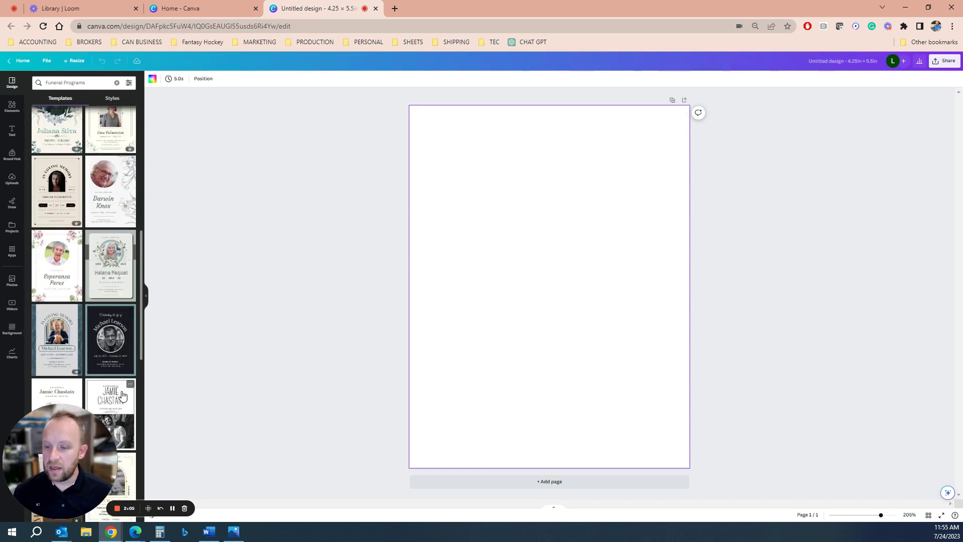
scroll(116, 351, down, 5)
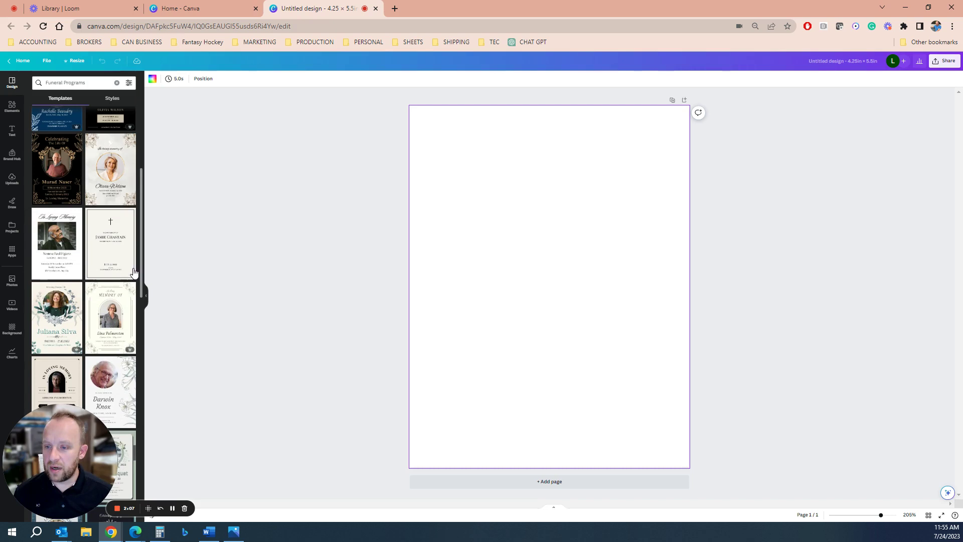
scroll(69, 254, up, 1)
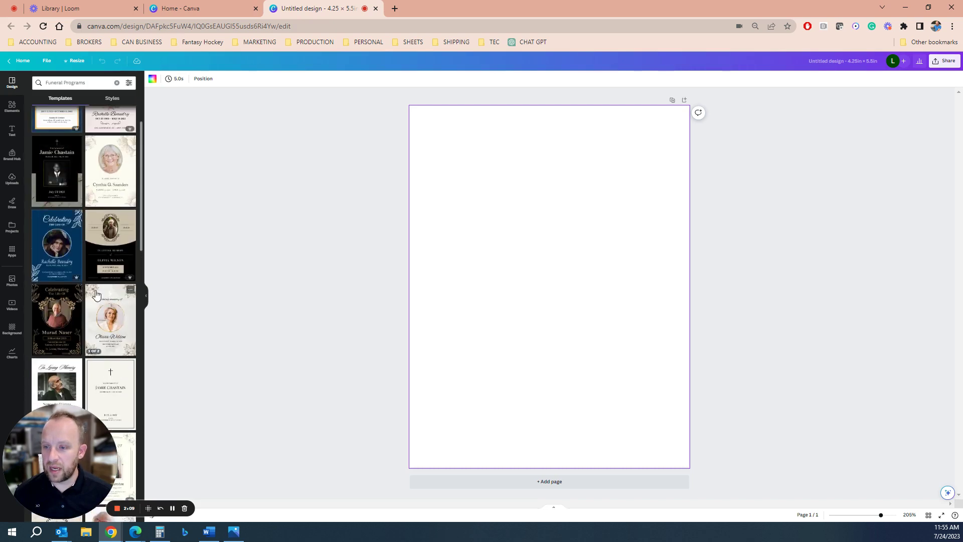
Preview the navy floral template, then apply the Brown and Grey Classic Minimalist Obituary Funeral Program template.
click(68, 253)
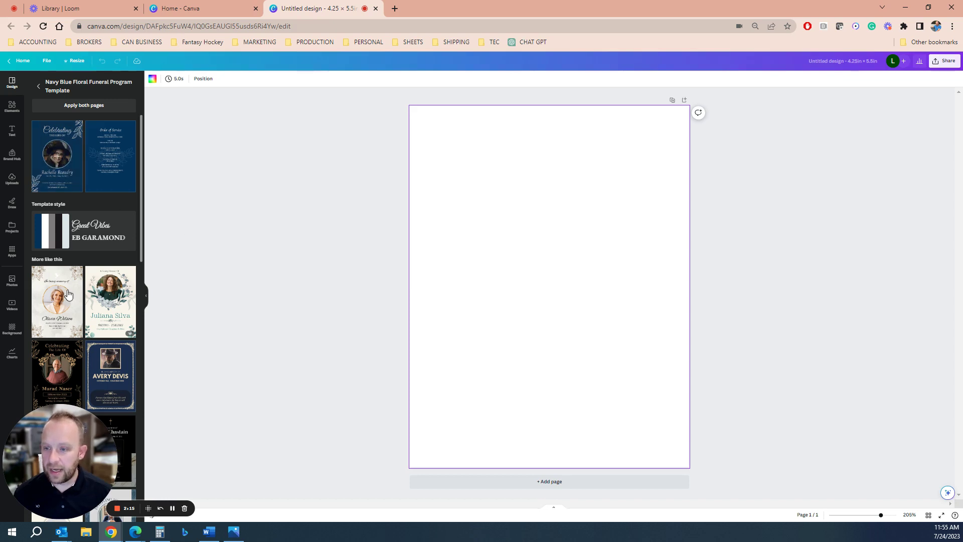
click(57, 301)
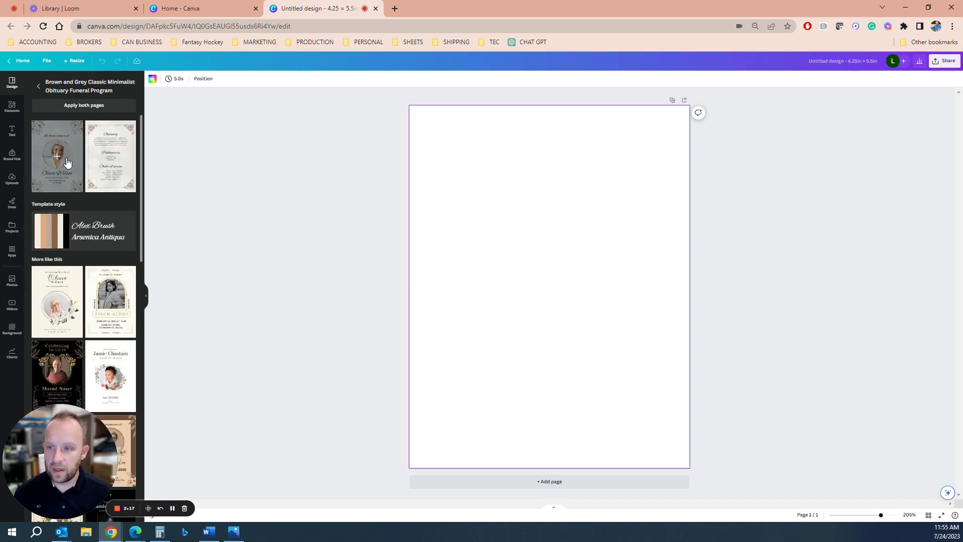
click(67, 162)
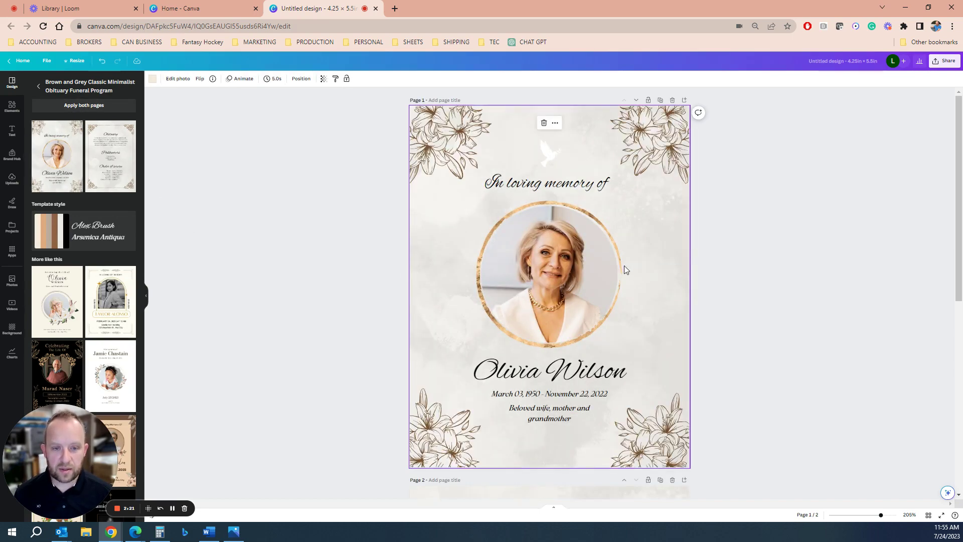
scroll(630, 278, down, 5)
scroll(633, 312, down, 3)
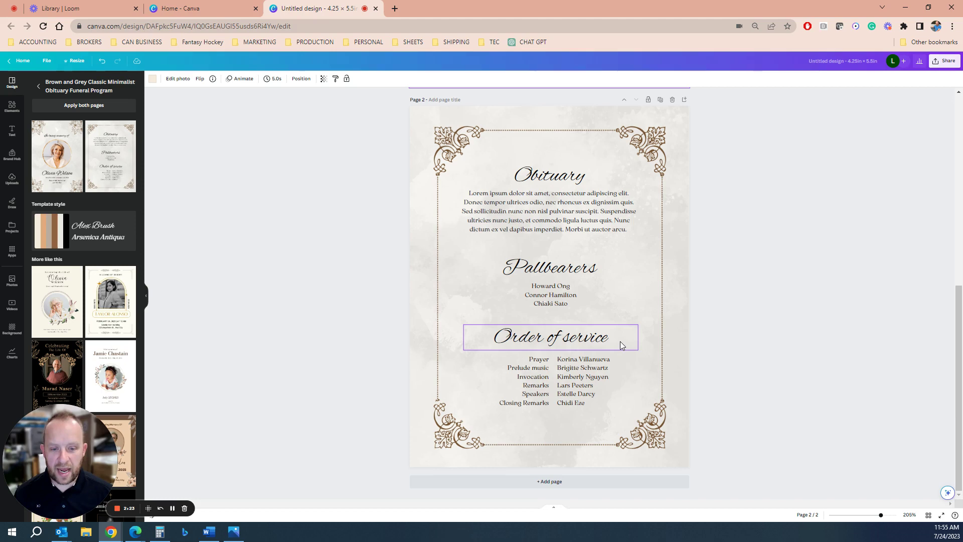
scroll(625, 345, up, 8)
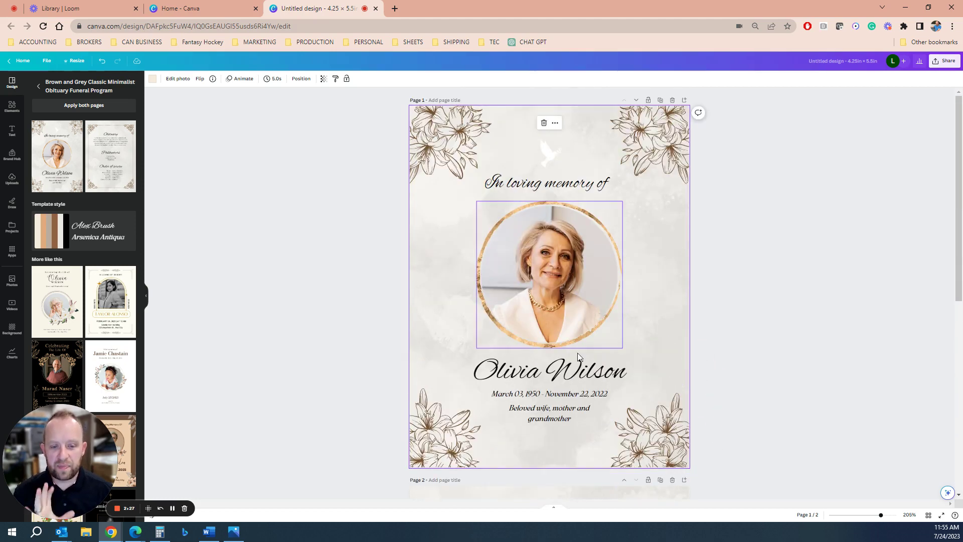
Replace the placeholder name on the cover with the deceased's full name.
double_click(555, 372)
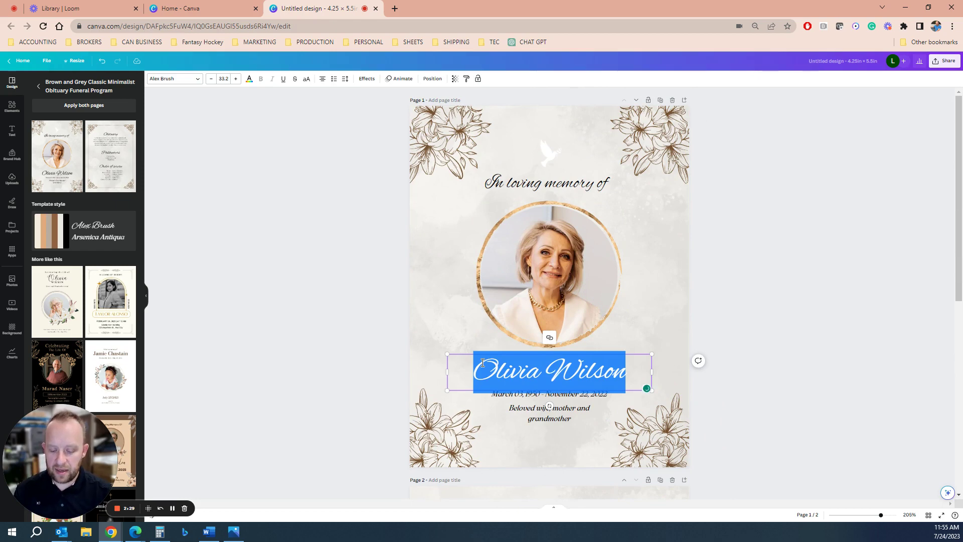
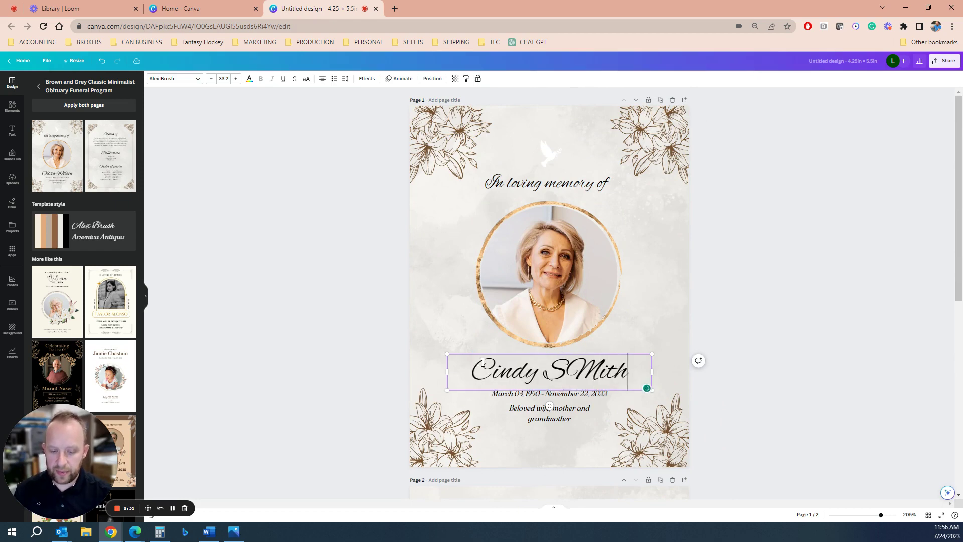
text(m)
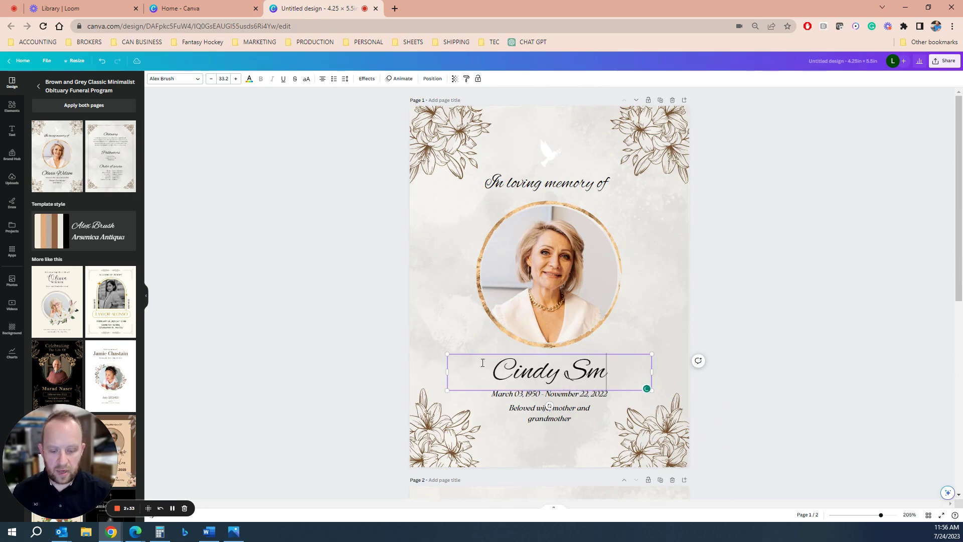
text(ith)
click(752, 305)
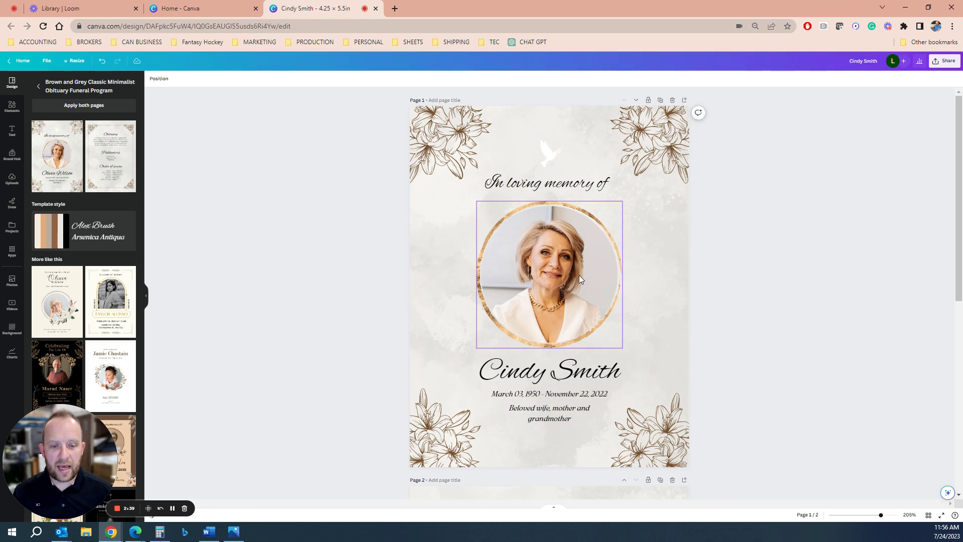
scroll(581, 279, down, 7)
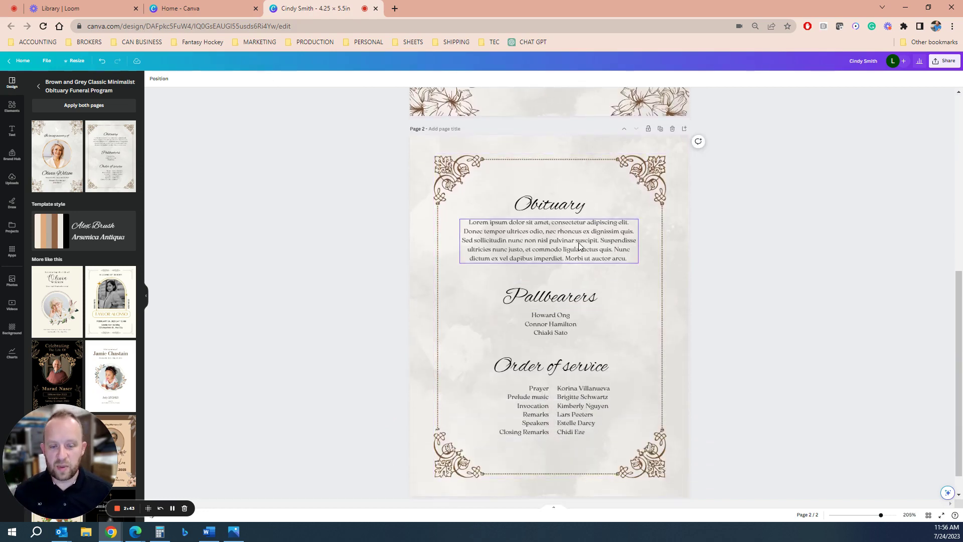
Duplicate the Obituary page and delete its headings, paragraph, pallbearer names and service columns.
click(661, 128)
scroll(611, 255, up, 7)
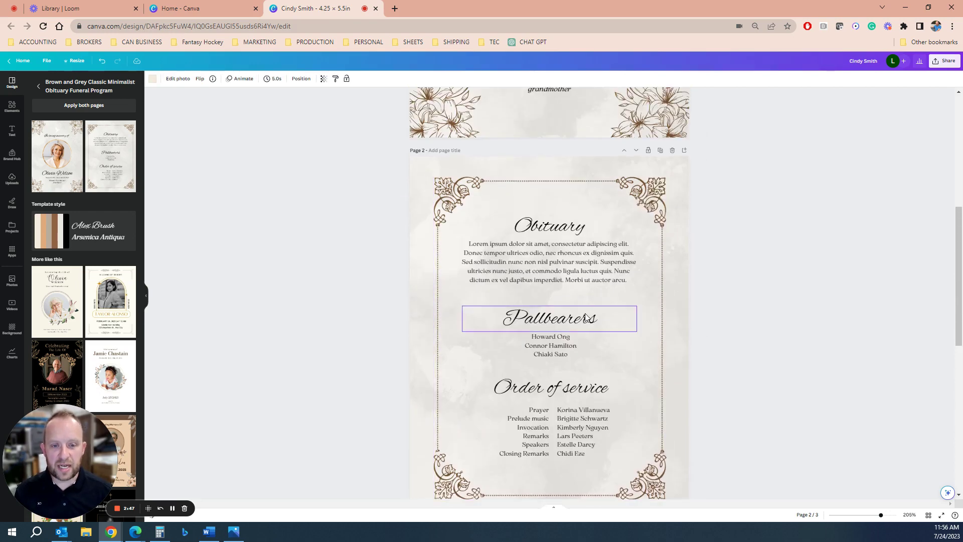
click(568, 275)
key(Delete)
click(571, 345)
key(Delete)
click(582, 427)
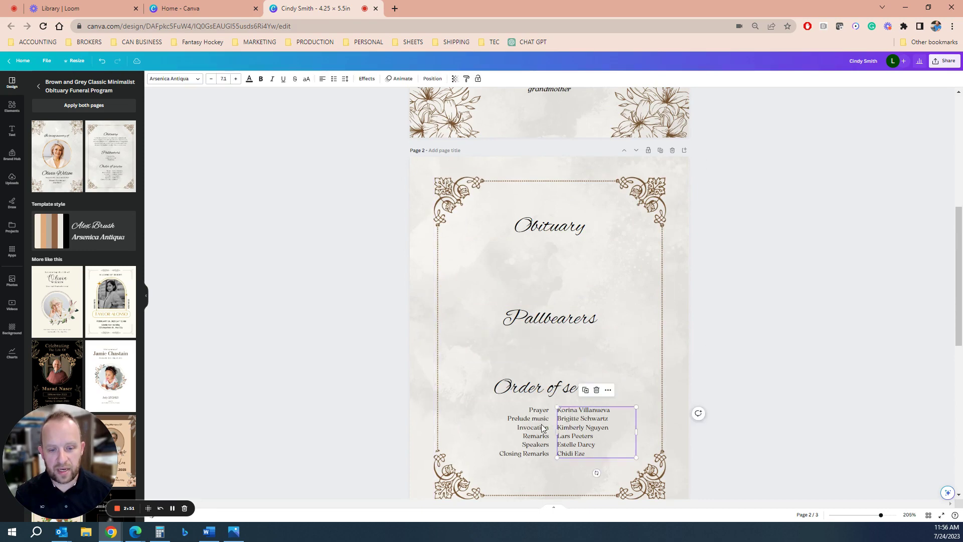
key(Delete)
click(536, 431)
key(Delete)
click(546, 395)
key(Delete)
click(550, 321)
key(Delete)
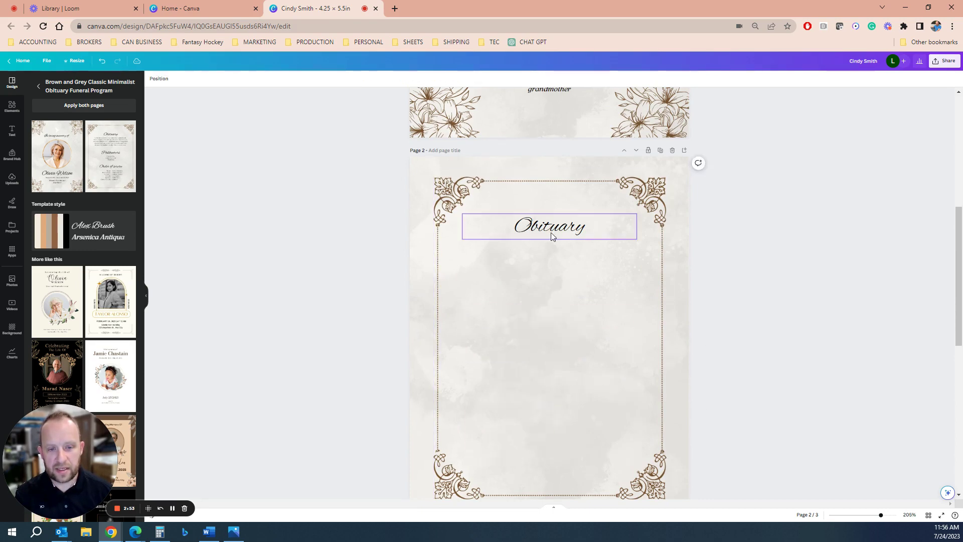
click(553, 232)
key(Delete)
Paste the deceased's name from the cover onto page 2.
scroll(553, 345, up, 5)
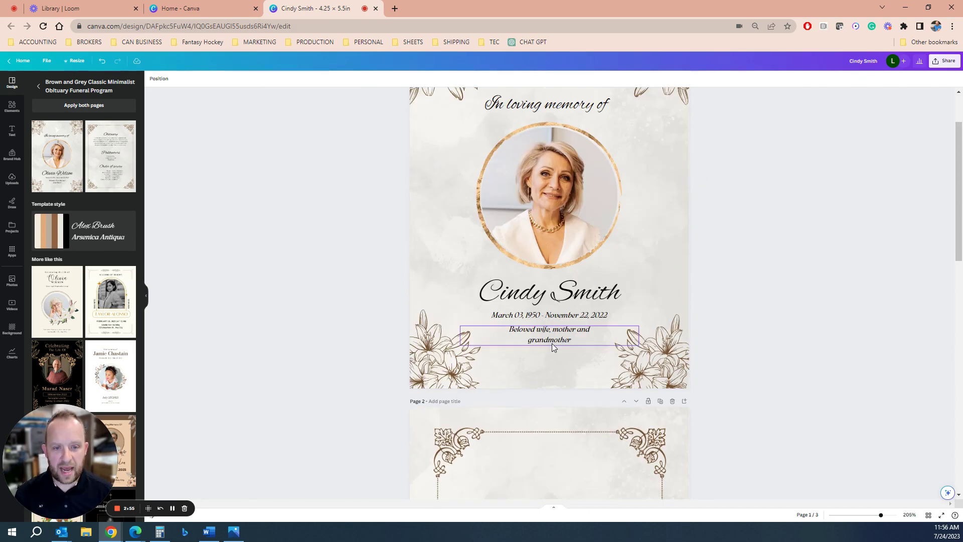
click(561, 297)
scroll(575, 388, down, 2)
scroll(575, 388, down, 3)
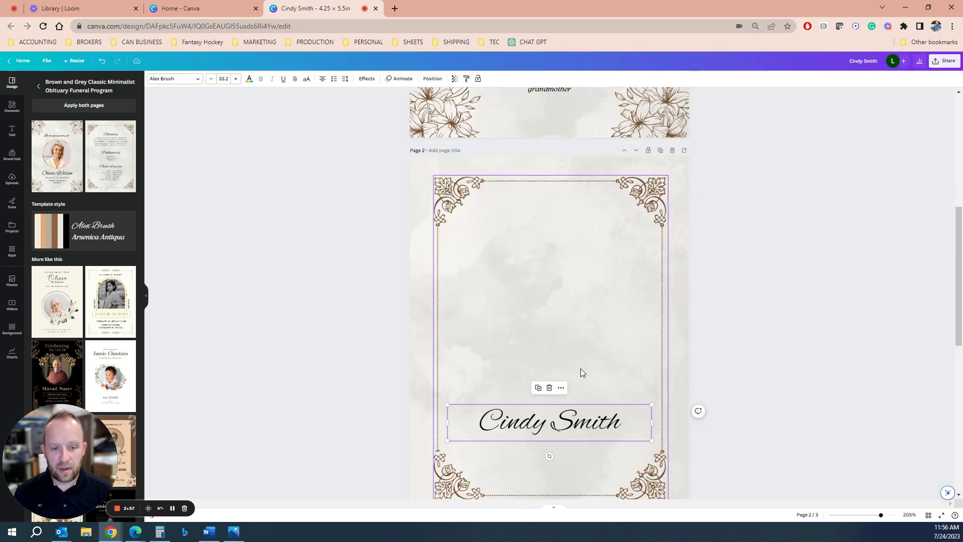
Copy the 'In loving memory of' line from the cover onto page 2.
scroll(580, 368, up, 6)
click(557, 187)
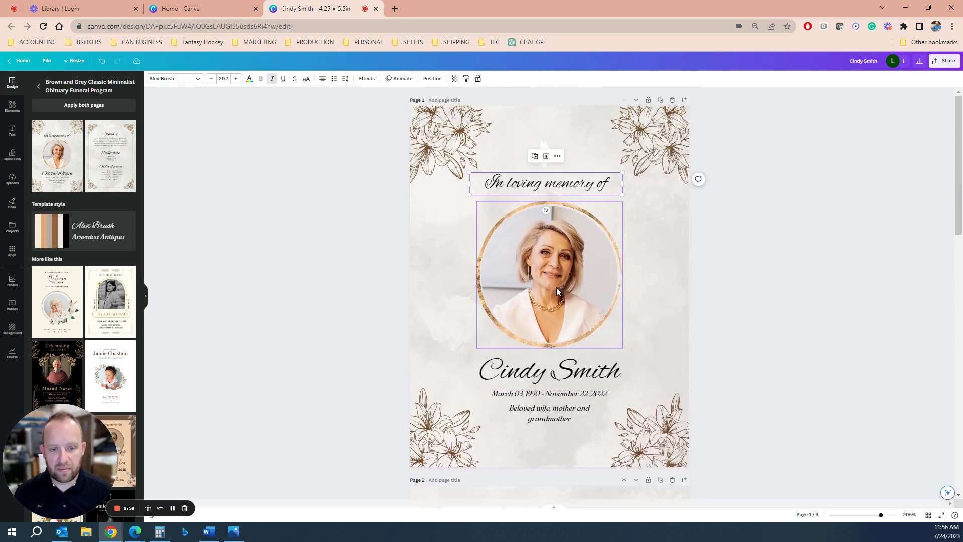
scroll(579, 405, down, 4)
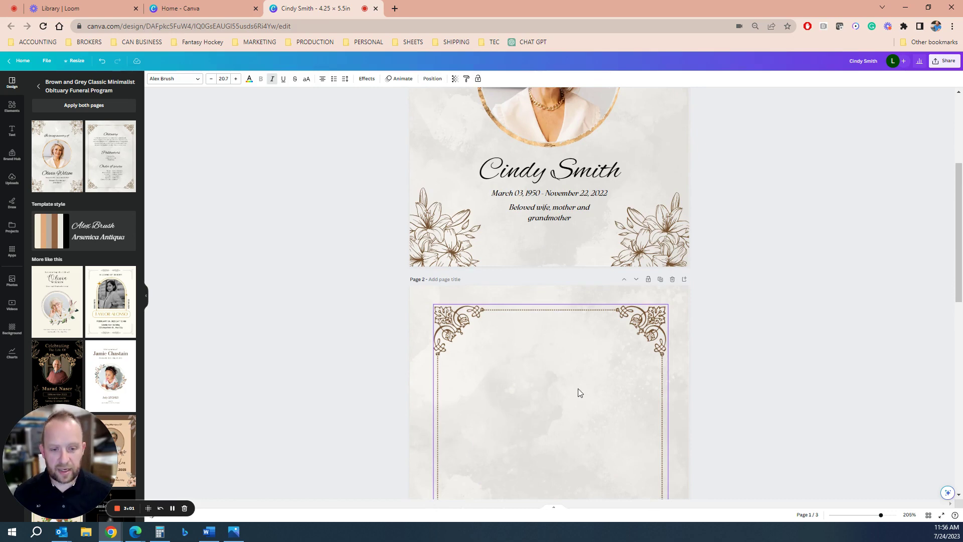
scroll(574, 384, down, 4)
click(544, 323)
text(In loving memory of)
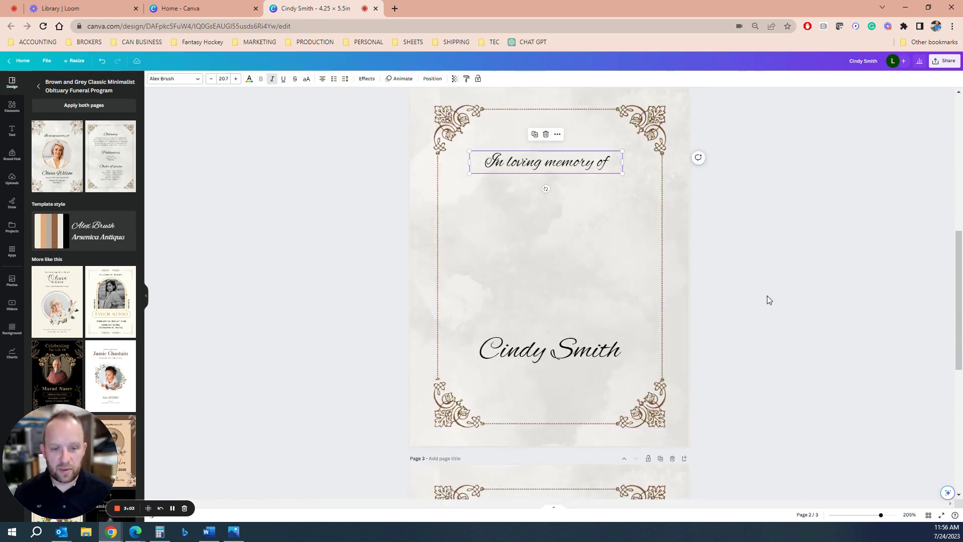
click(768, 297)
scroll(621, 295, up, 8)
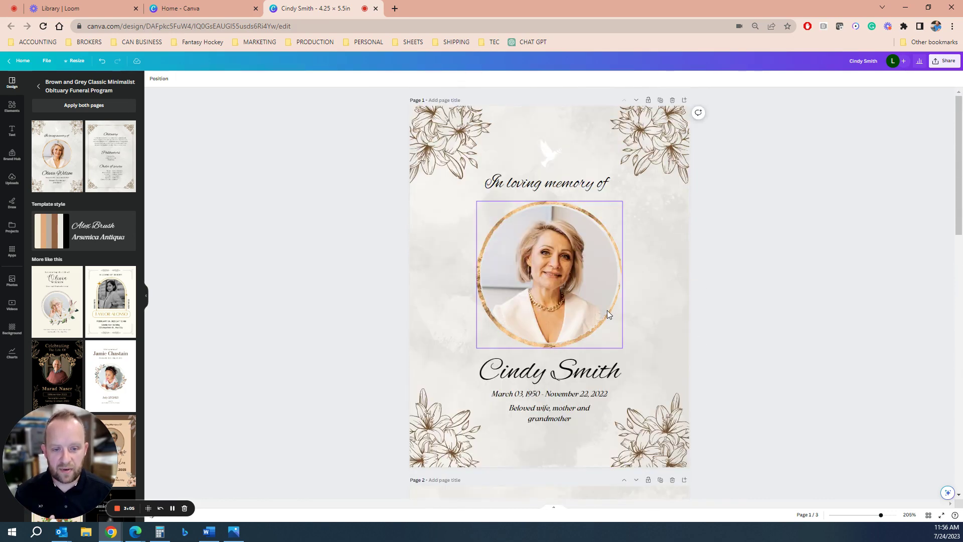
scroll(607, 314, down, 7)
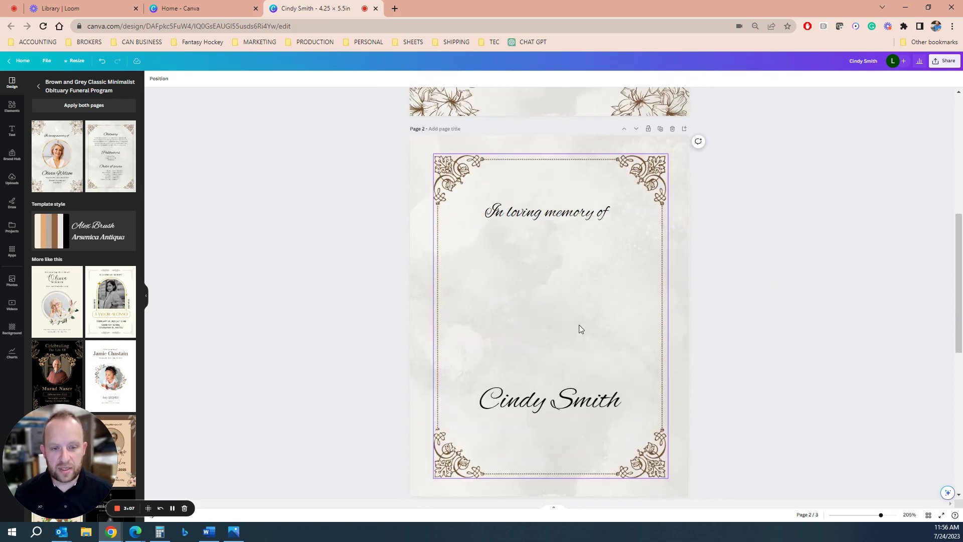
scroll(580, 328, down, 7)
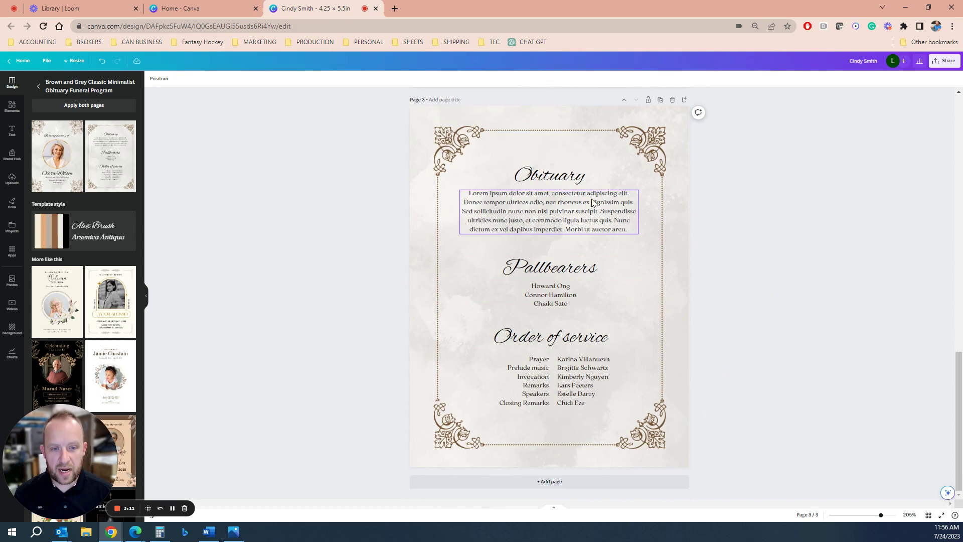
Duplicate the Obituary page as page 4 and delete its headings, paragraph, pallbearer and service text.
click(662, 102)
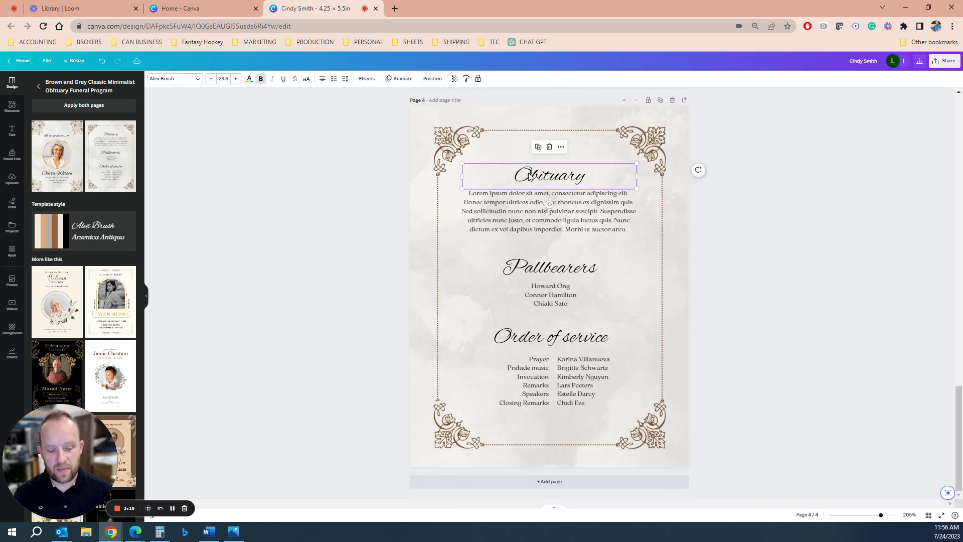
key(Delete)
click(548, 210)
key(Delete)
click(551, 267)
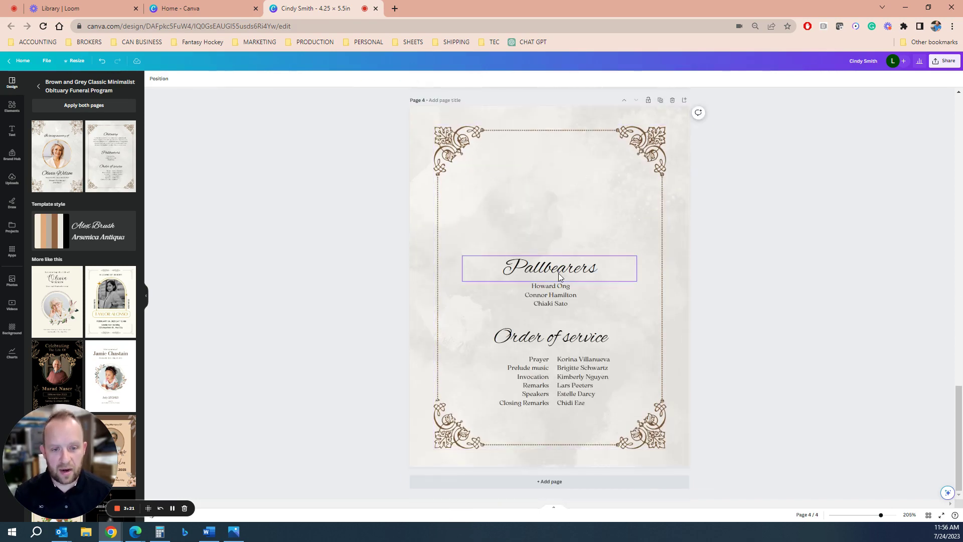
key(Delete)
click(558, 296)
key(Delete)
click(552, 335)
key(Delete)
click(539, 370)
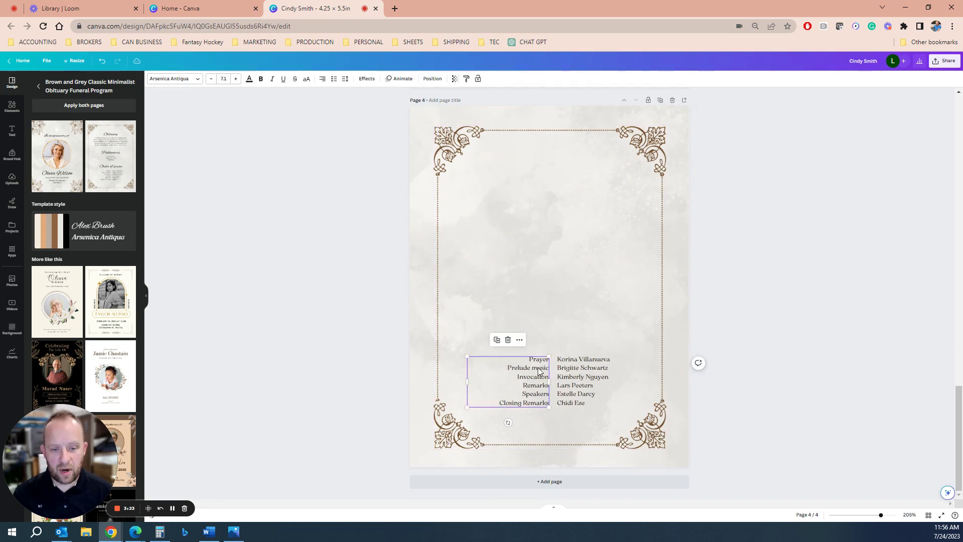
key(Delete)
click(578, 381)
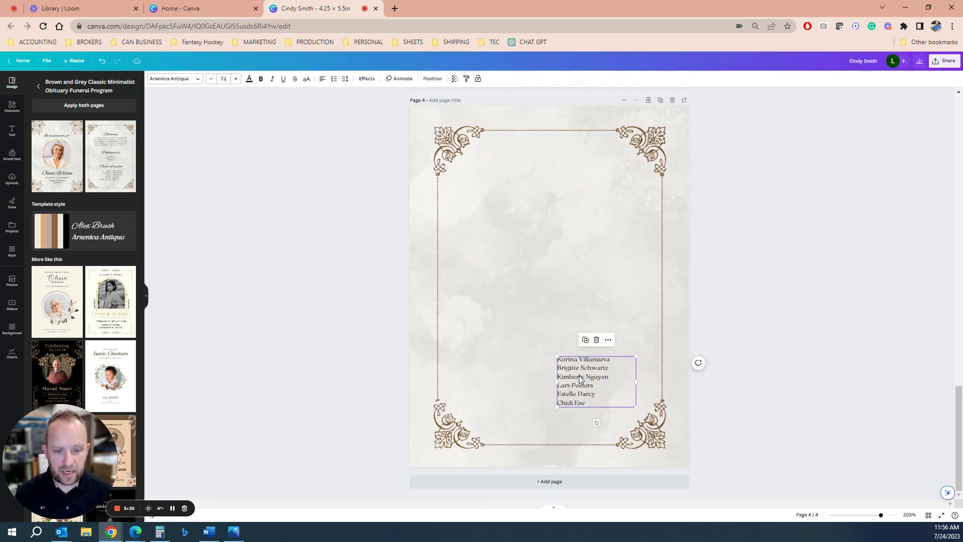
key(Delete)
click(616, 399)
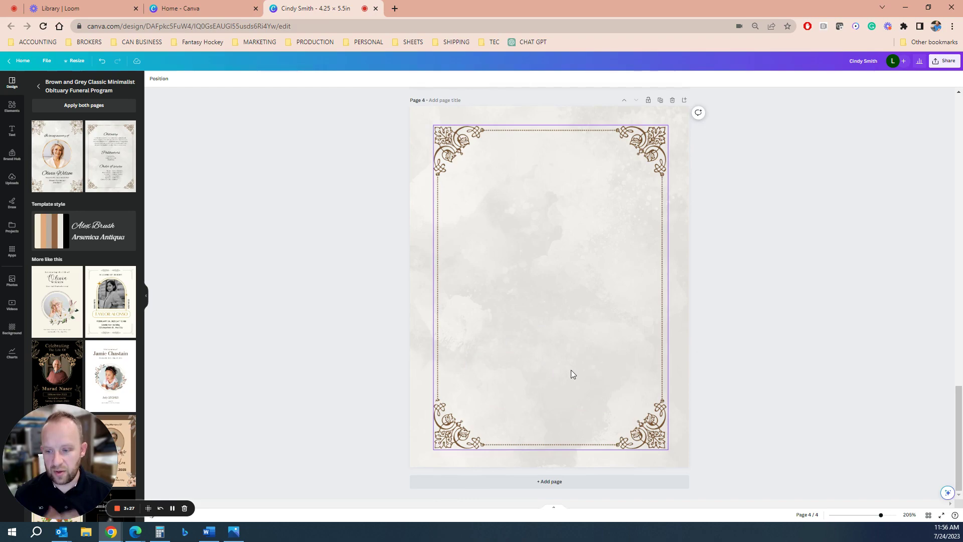
scroll(582, 318, up, 20)
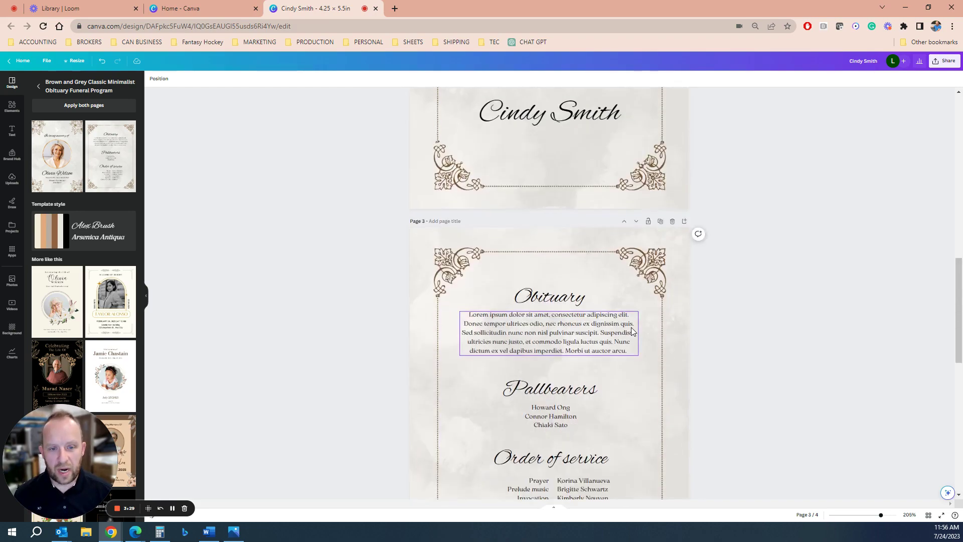
scroll(630, 332, down, 6)
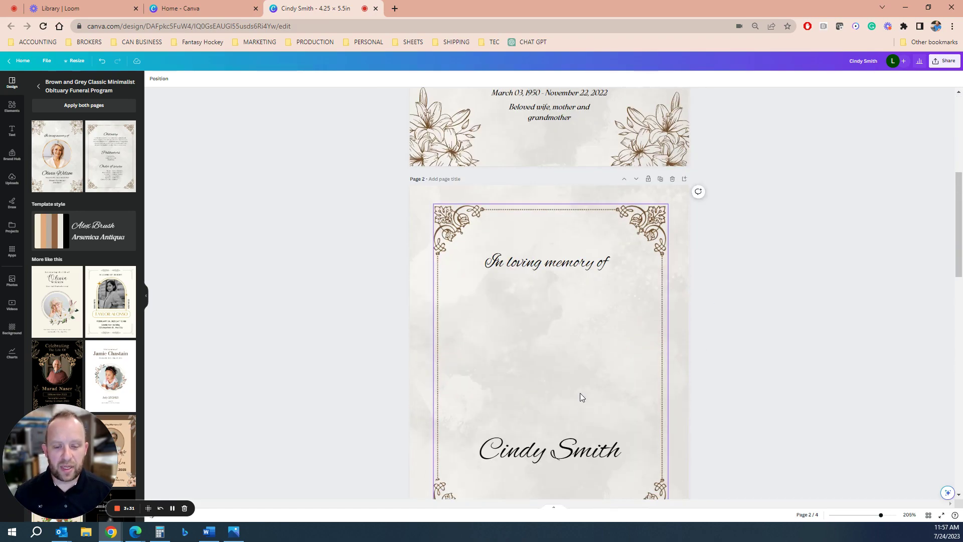
scroll(564, 398, up, 5)
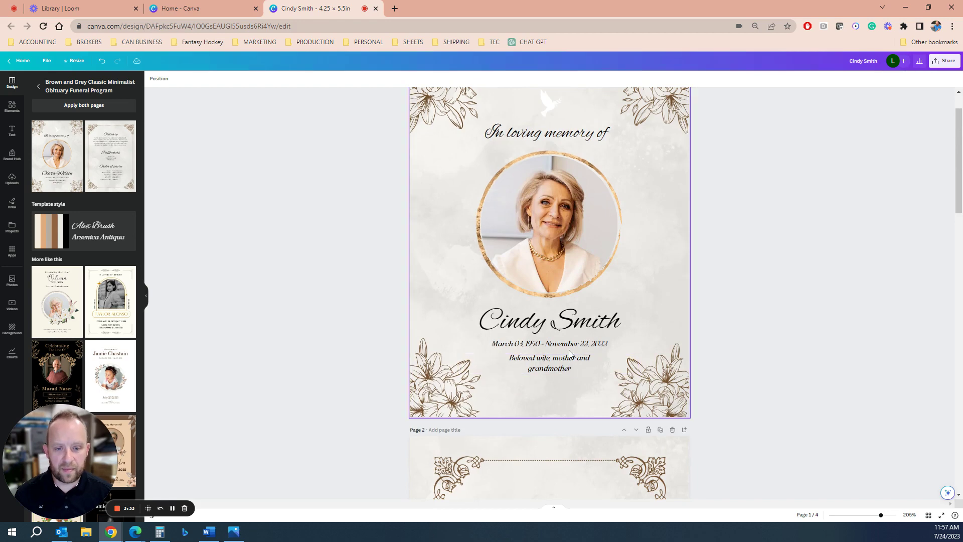
click(569, 389)
scroll(591, 263, down, 6)
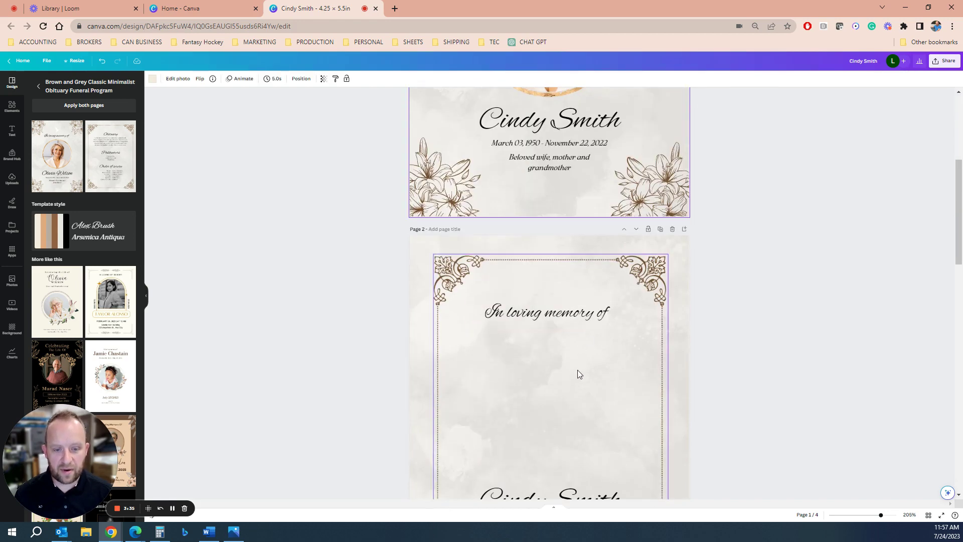
scroll(573, 379, up, 2)
scroll(573, 378, down, 8)
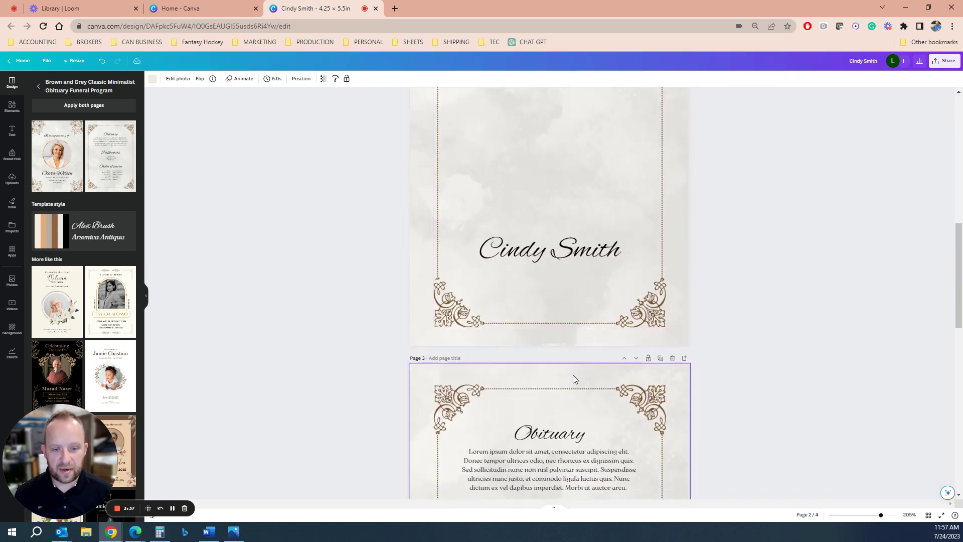
scroll(568, 369, down, 8)
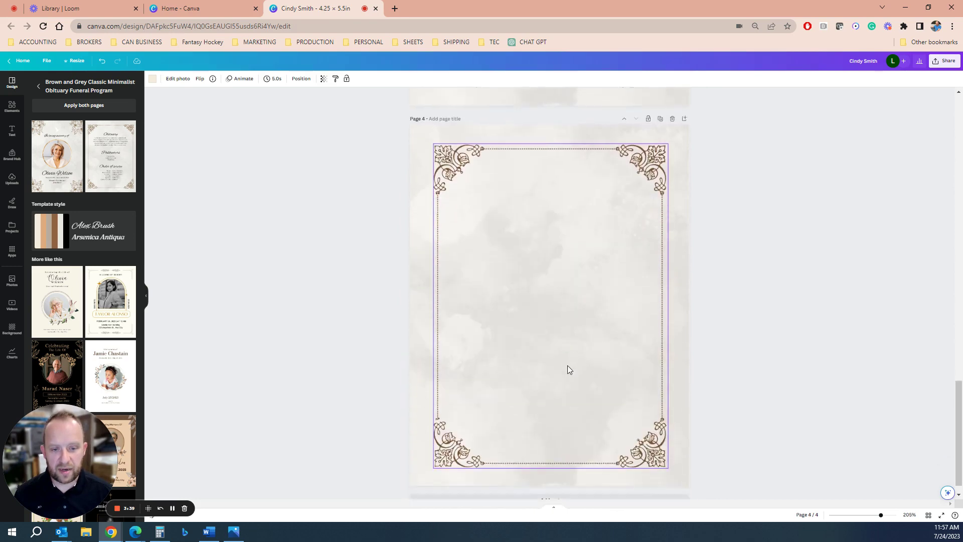
scroll(110, 331, down, 2)
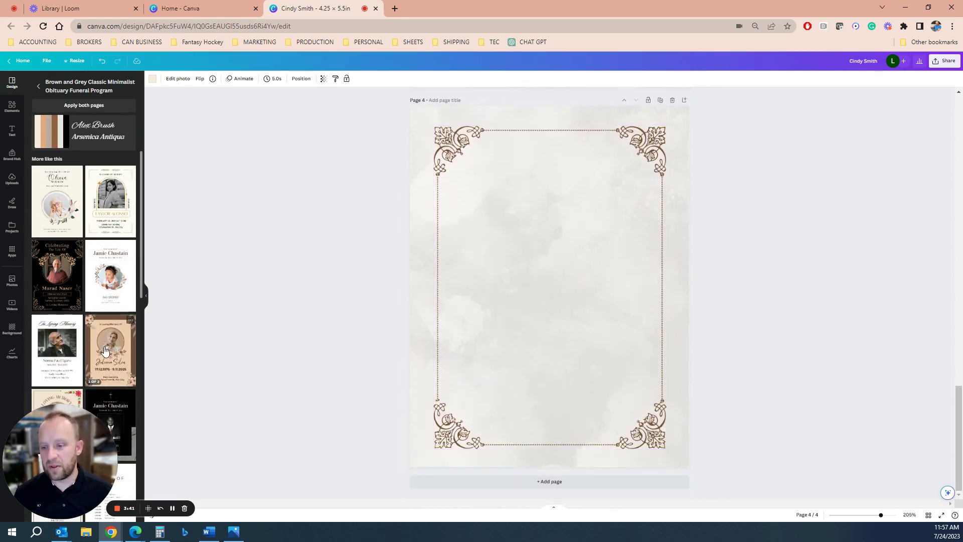
scroll(564, 305, up, 20)
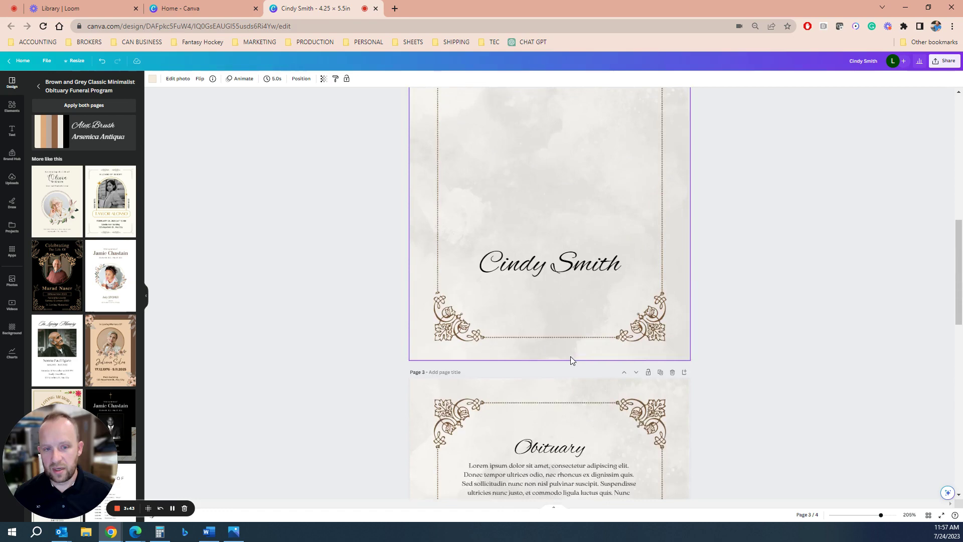
scroll(564, 305, up, 2)
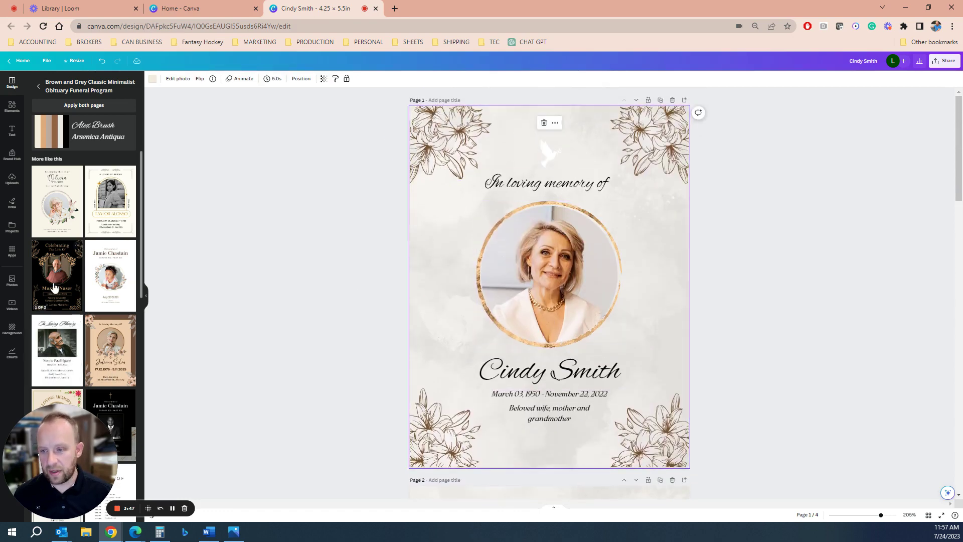
Apply the Black and Khaki Modern Floral Funeral Program template, replacing all pages.
click(63, 301)
click(84, 104)
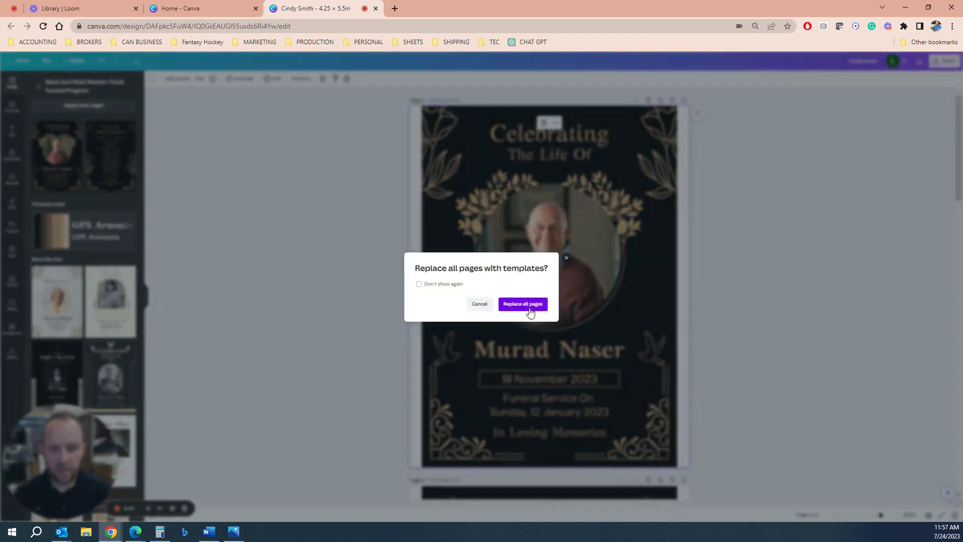
click(549, 338)
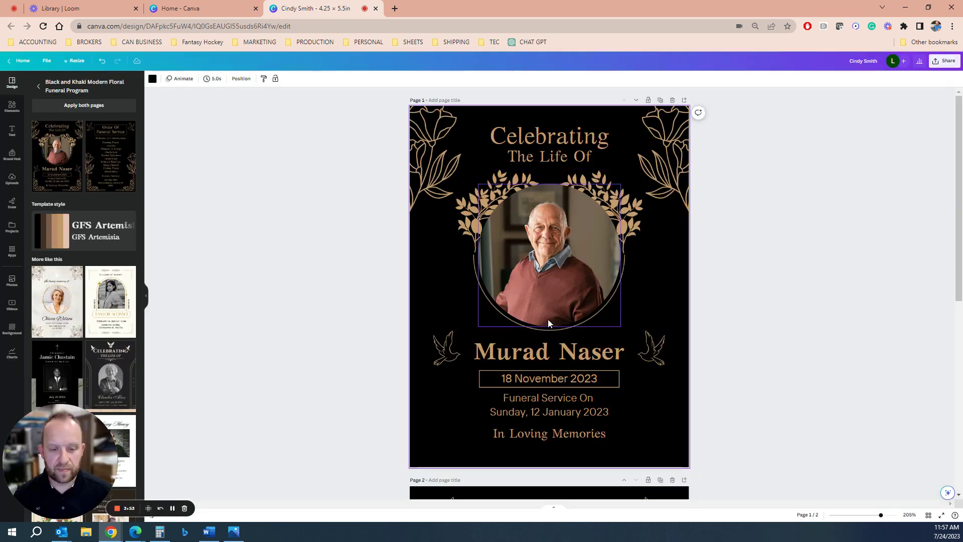
Duplicate the Order Of Funeral Service page to create a third page.
scroll(723, 369, down, 6)
scroll(696, 372, down, 1)
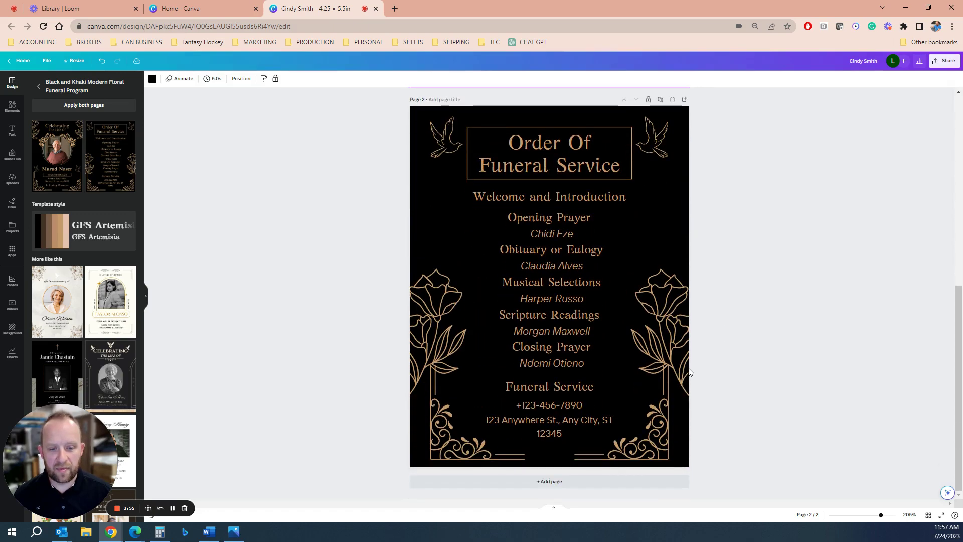
scroll(677, 367, up, 5)
click(661, 401)
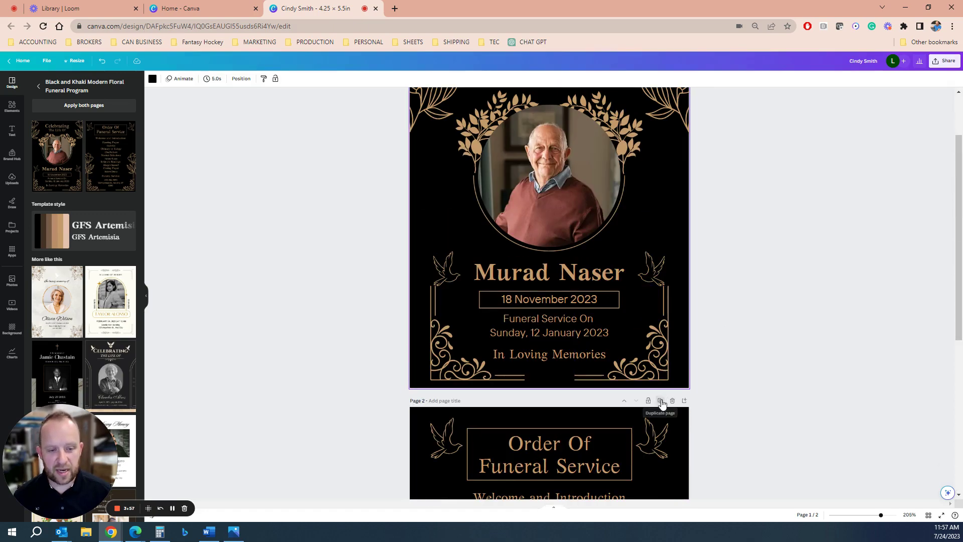
scroll(647, 394, up, 5)
click(542, 340)
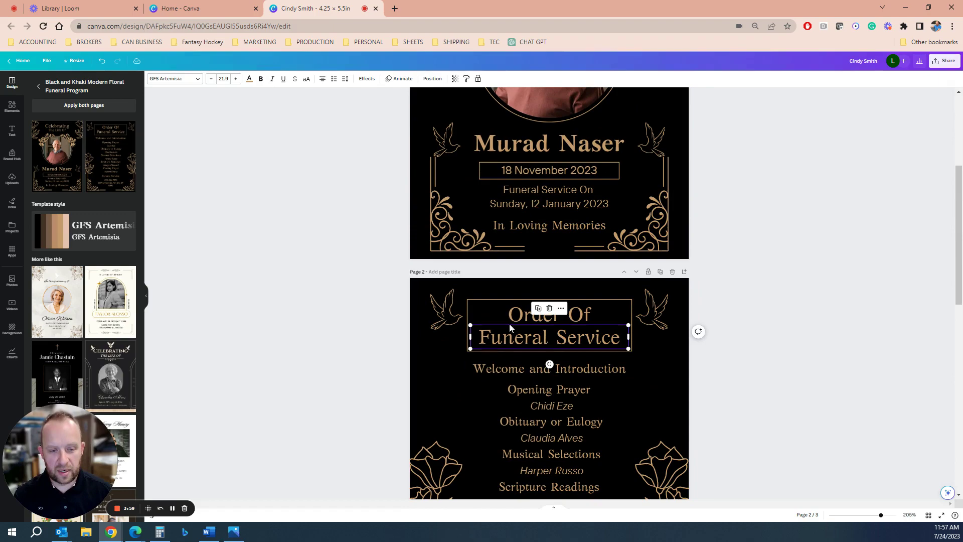
scroll(552, 371, down, 10)
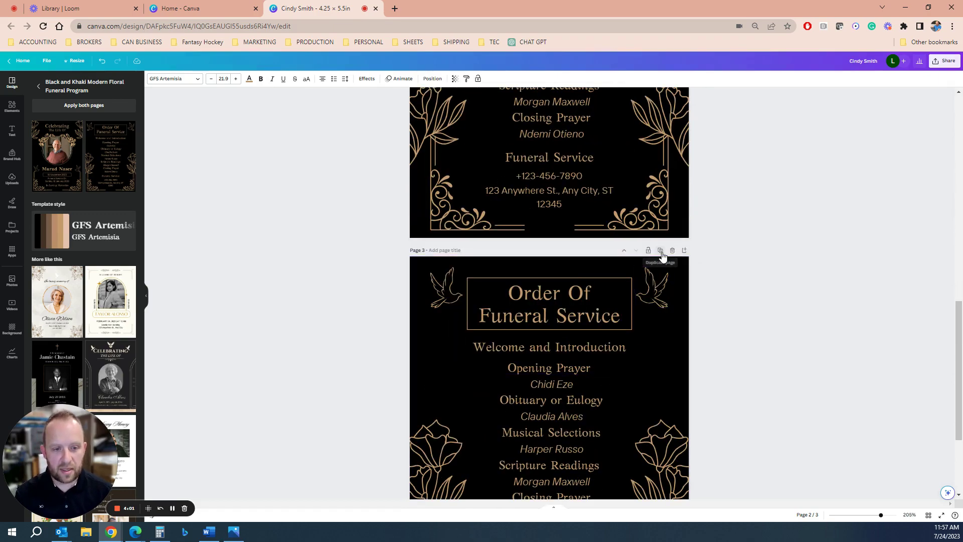
Duplicate the order-of-service page again as page 4 and delete its title.
click(661, 251)
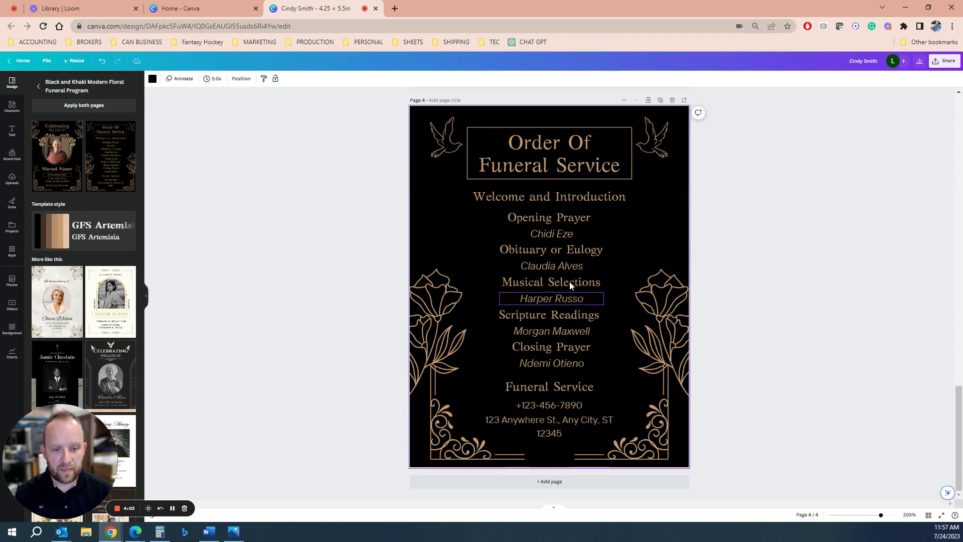
click(531, 137)
key(Delete)
click(531, 134)
key(Delete)
Delete page 4's service lines from Welcome and Introduction through Scripture Readings.
click(532, 194)
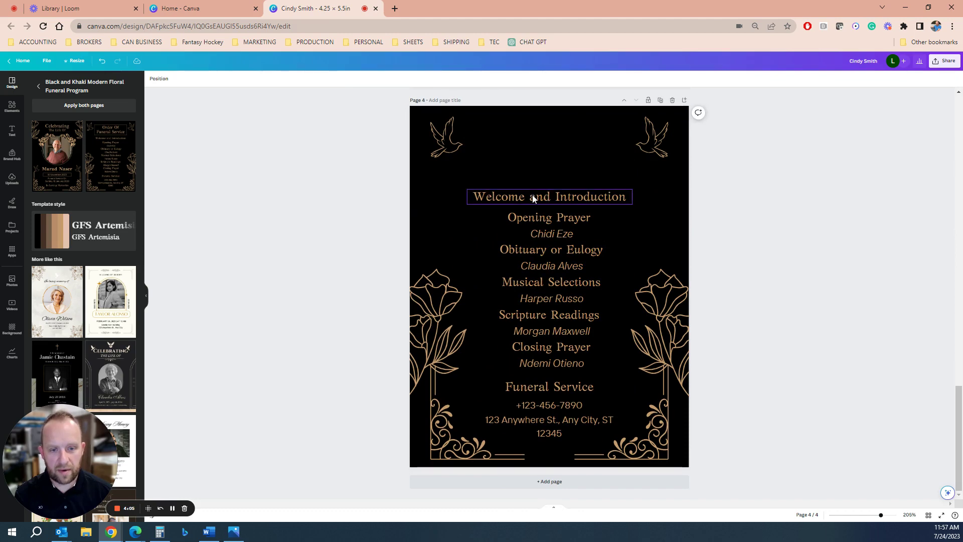
key(Delete)
click(533, 217)
key(Delete)
click(534, 234)
key(Delete)
click(535, 249)
key(Delete)
click(532, 266)
key(Delete)
click(533, 282)
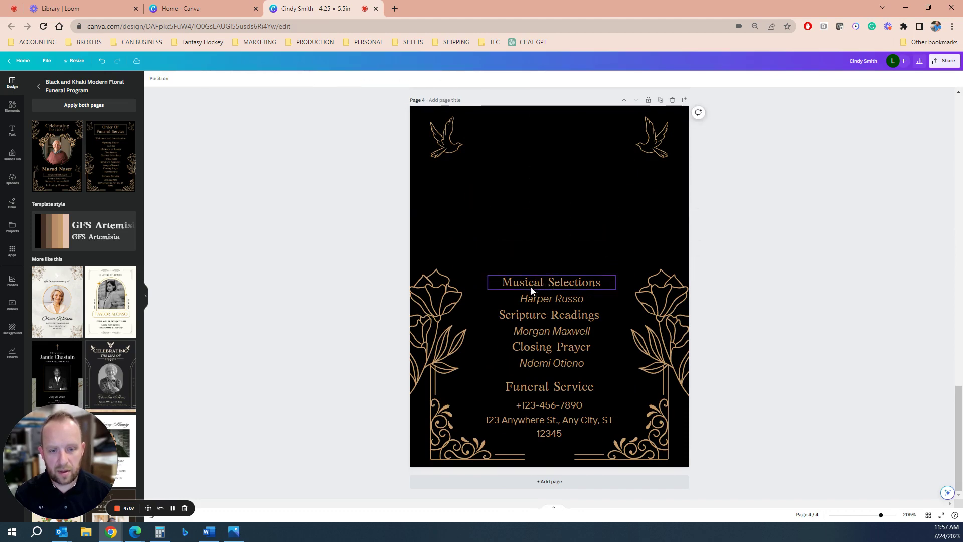
key(Delete)
key(Delete)
click(532, 332)
scroll(582, 318, up, 10)
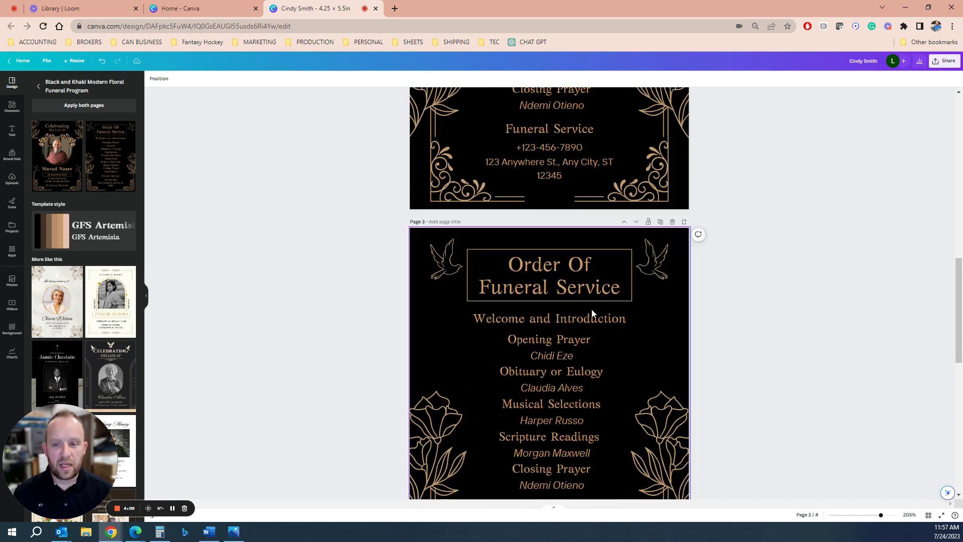
scroll(591, 309, up, 5)
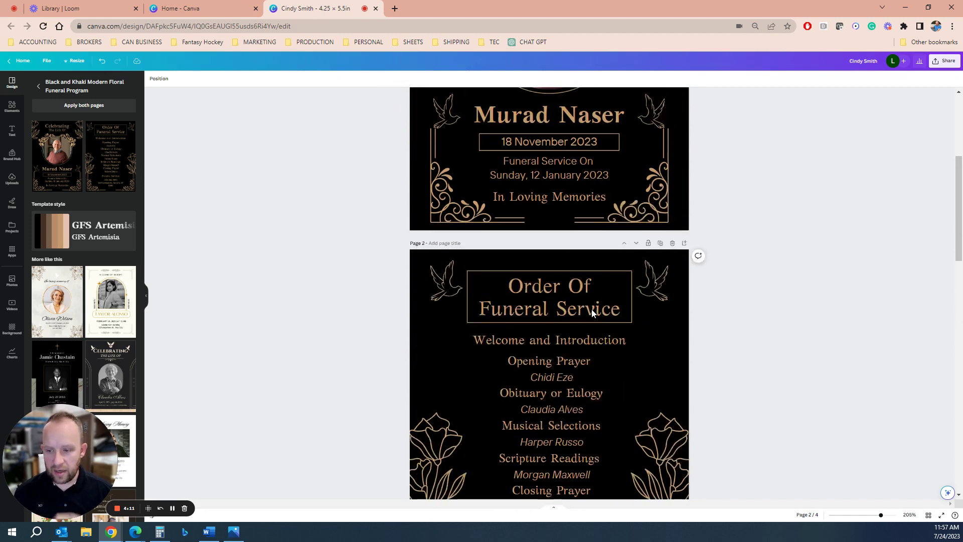
scroll(453, 303, up, 3)
scroll(458, 335, up, 2)
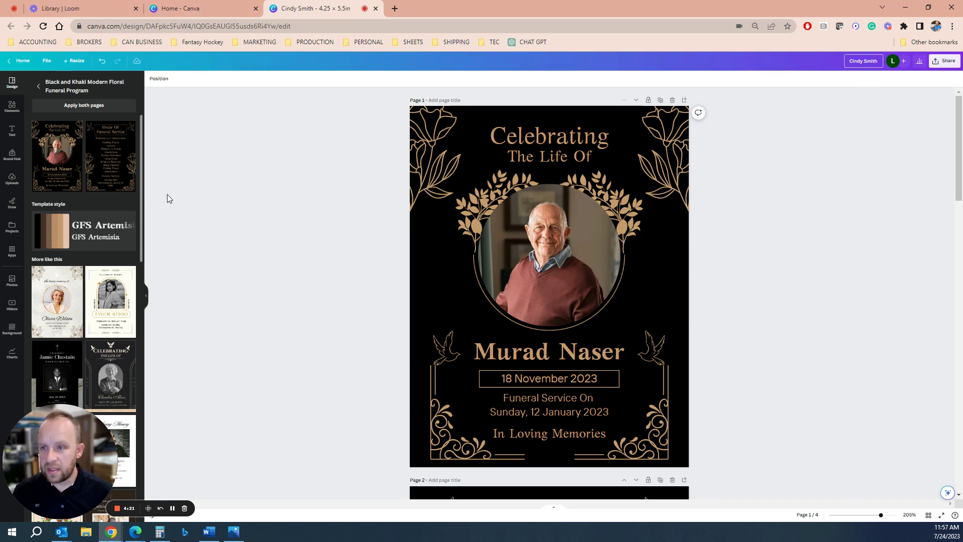
Add '4.25x5.5' to the design name and undo back to the original two pages.
click(103, 63)
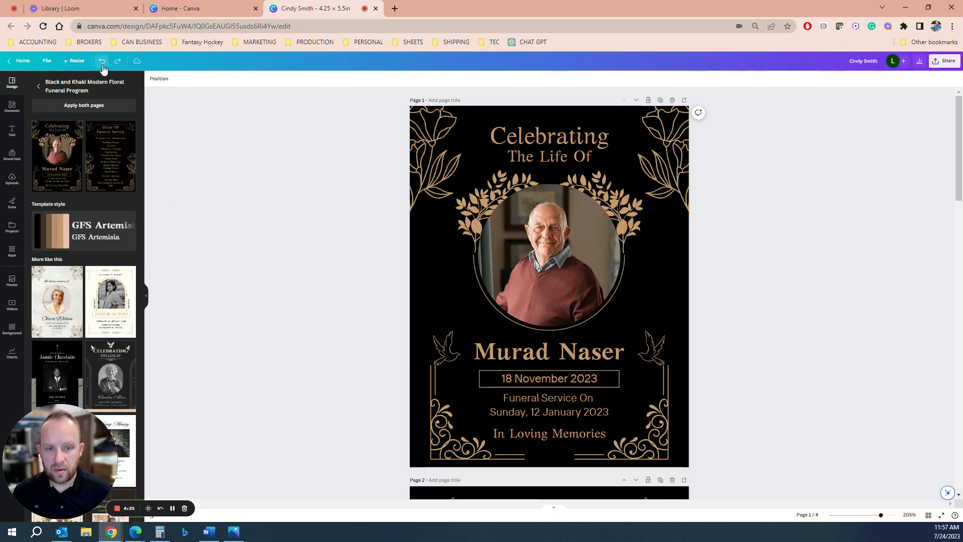
click(102, 61)
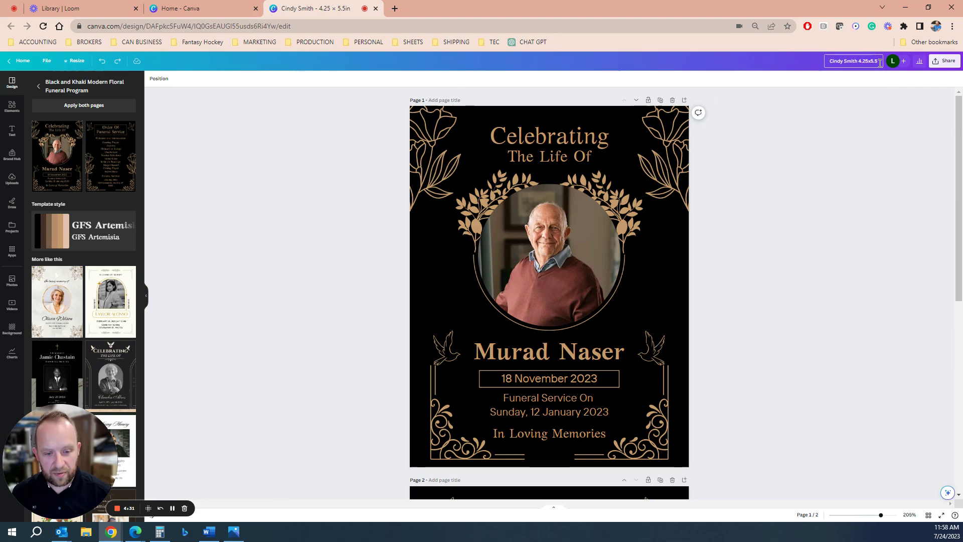
scroll(812, 189, down, 8)
scroll(772, 198, up, 8)
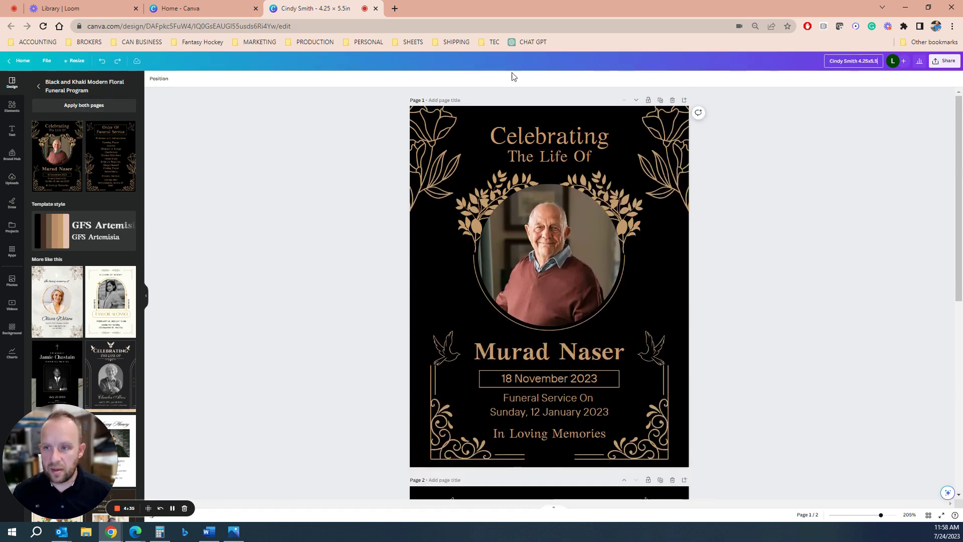
scroll(585, 301, down, 6)
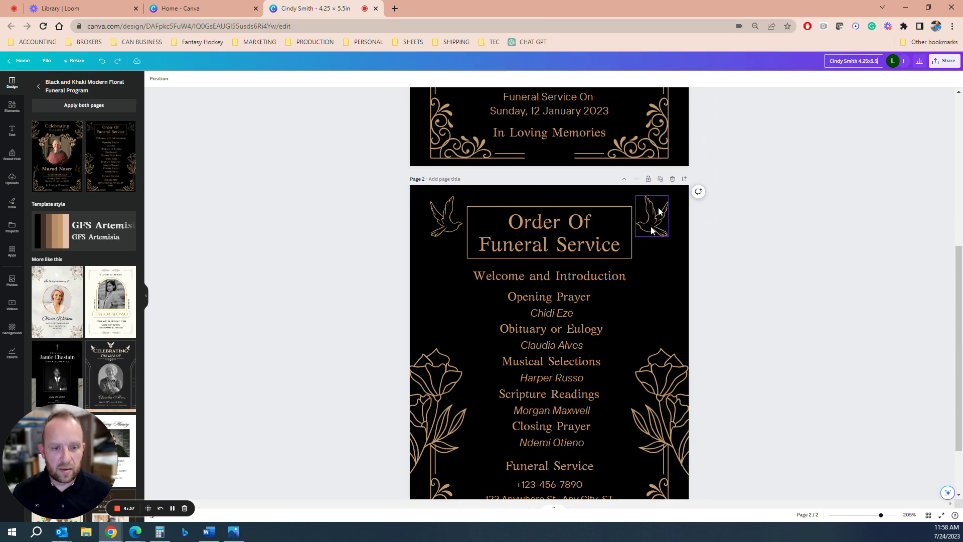
Duplicate the order-of-service page twice so the program has four pages.
click(661, 179)
click(660, 179)
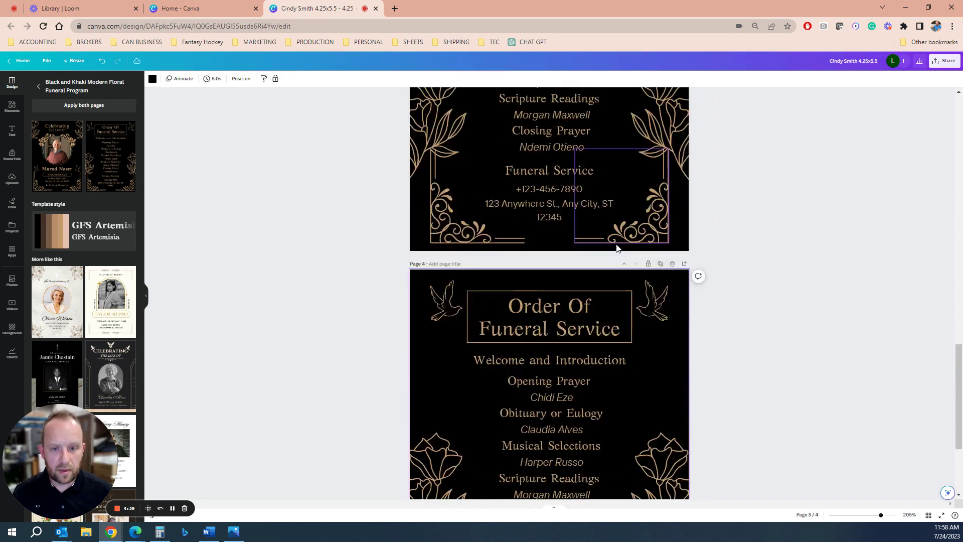
scroll(607, 251, up, 10)
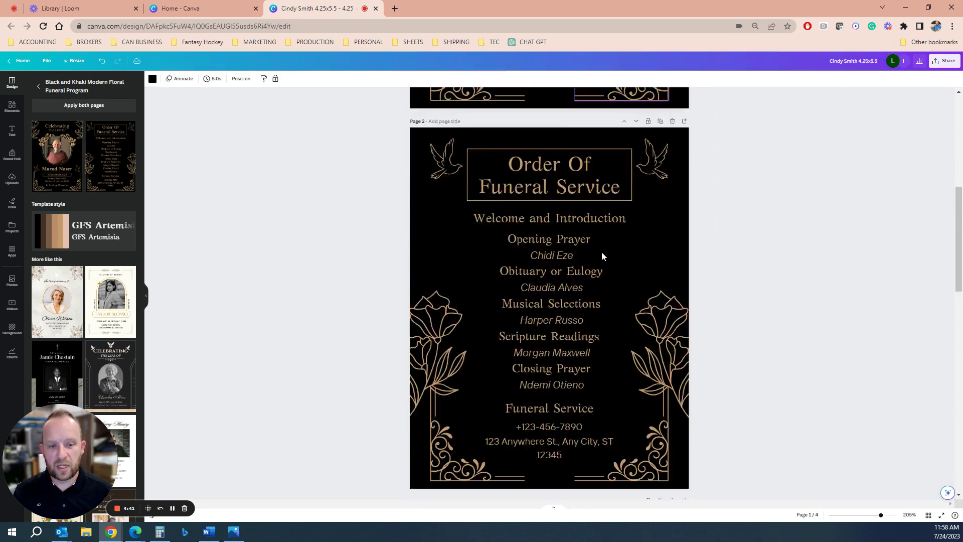
scroll(601, 254, up, 5)
scroll(577, 226, down, 5)
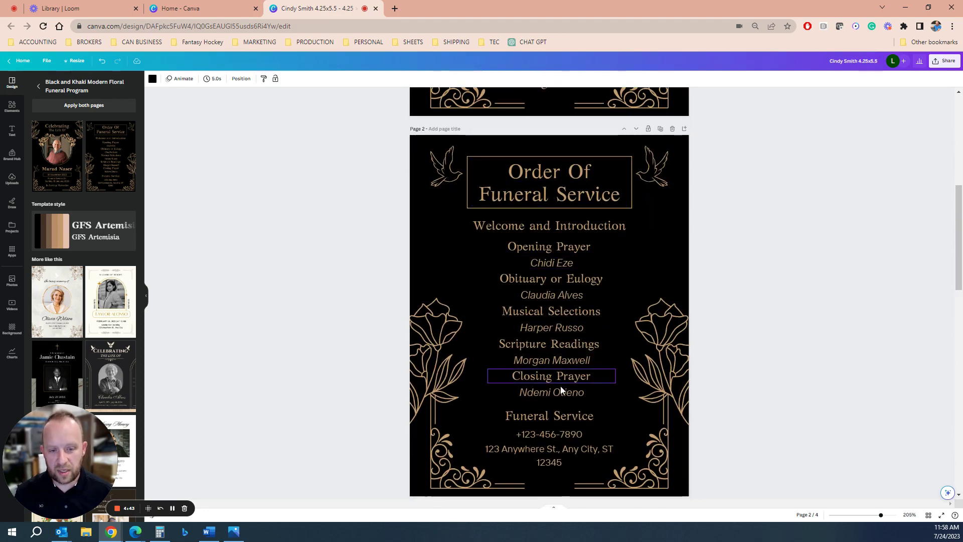
Download all four pages as a PDF Print file with the CMYK colour profile.
scroll(571, 402, down, 10)
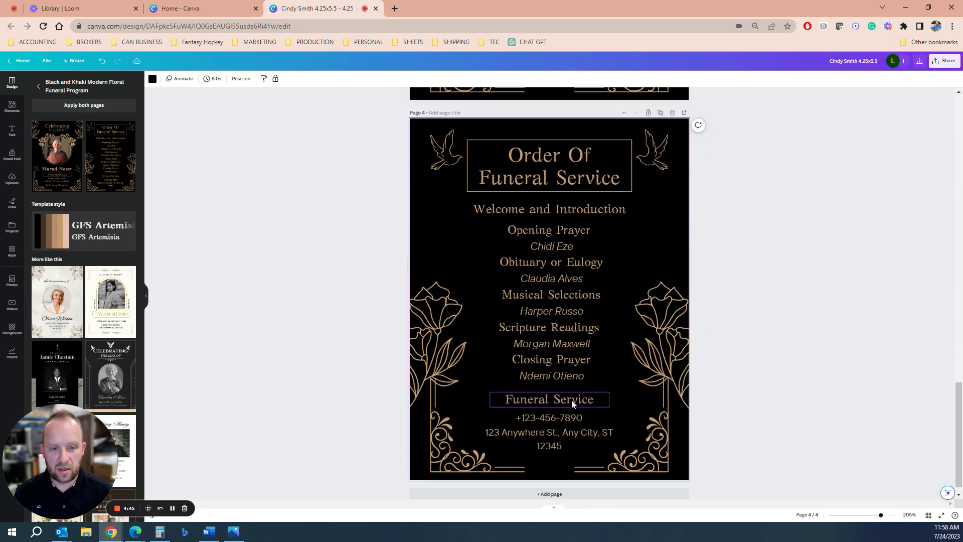
scroll(571, 399, up, 15)
click(944, 60)
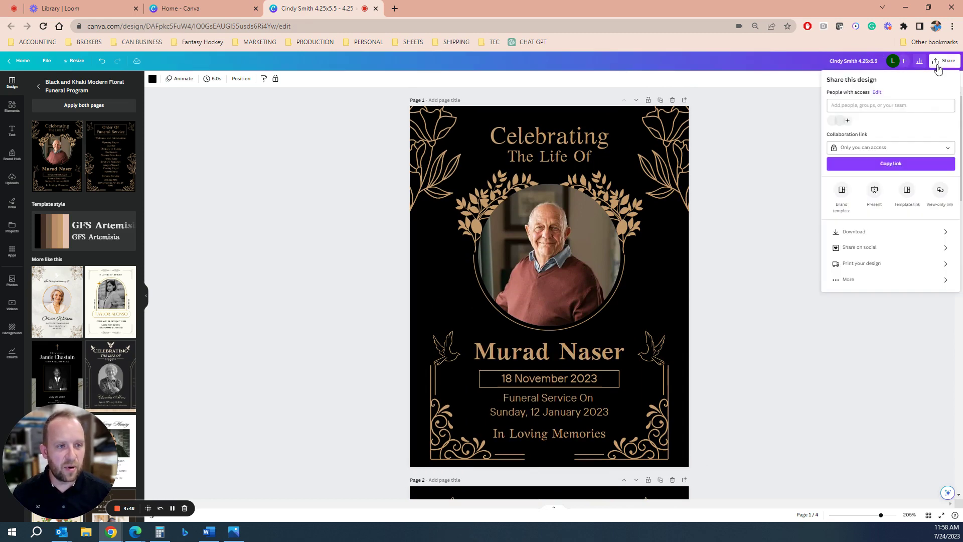
click(881, 234)
click(881, 109)
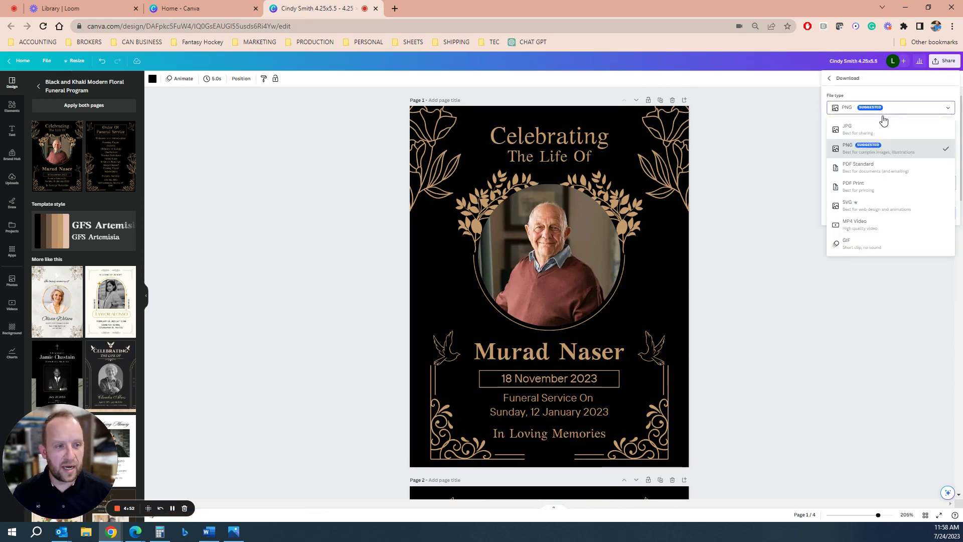
click(886, 188)
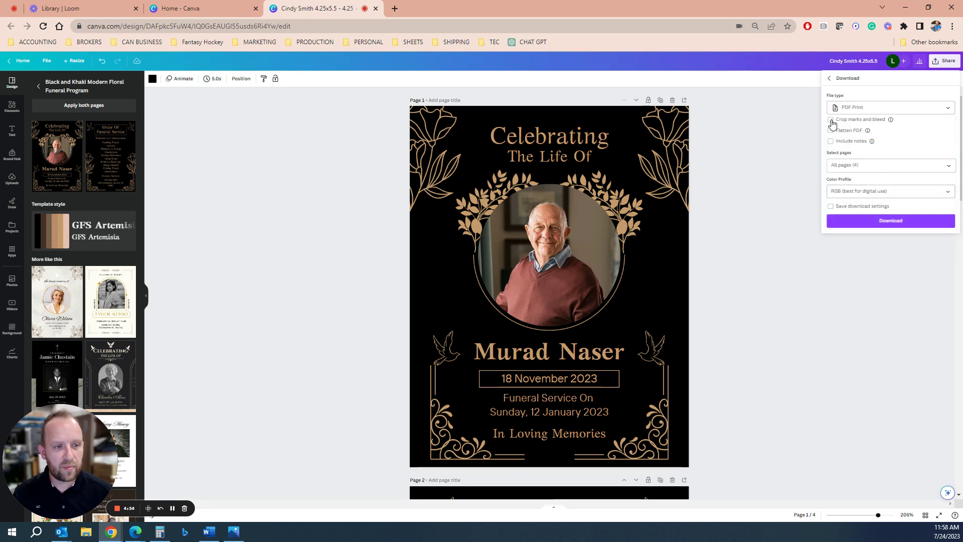
click(877, 193)
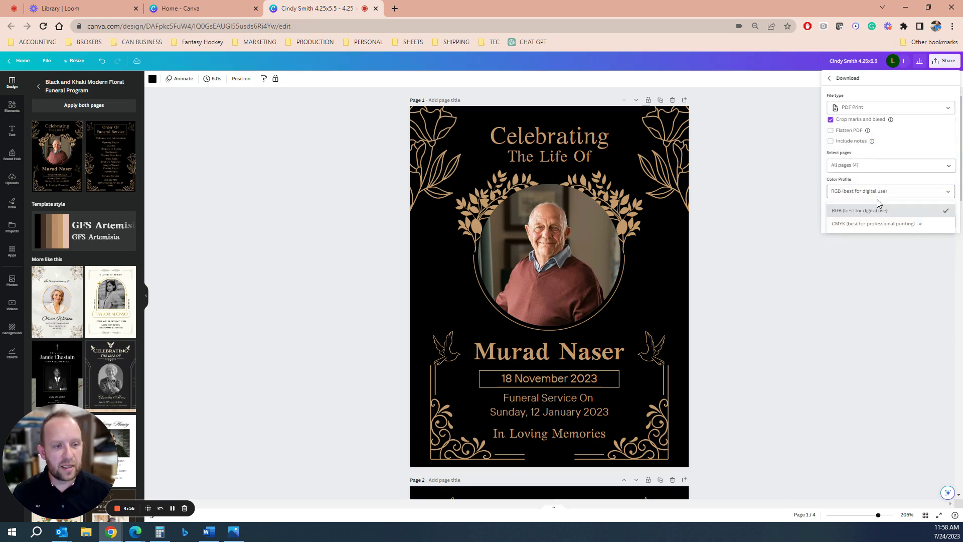
click(885, 223)
click(886, 222)
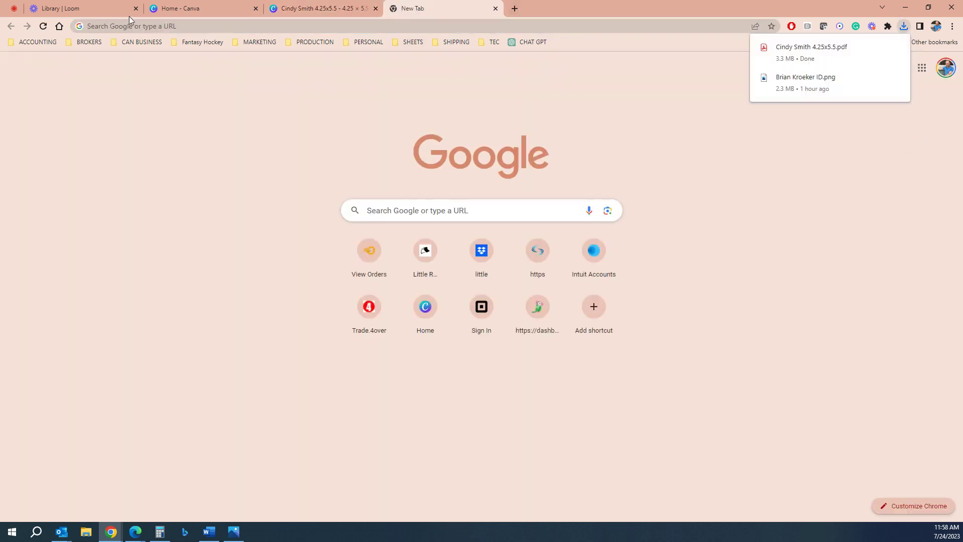
Go to the Little Rock Printing website and open the Greeting Cards product page.
click(118, 26)
text(litt)
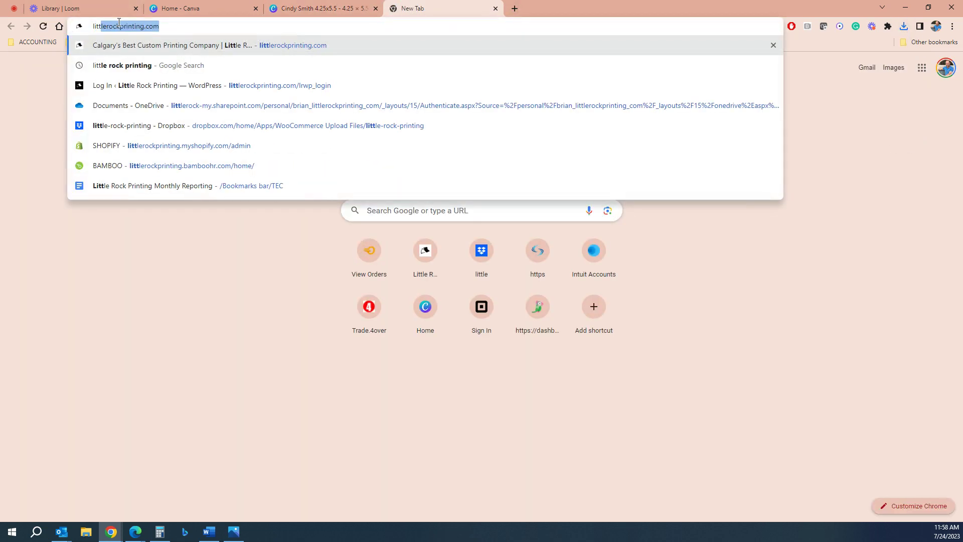
key(Return)
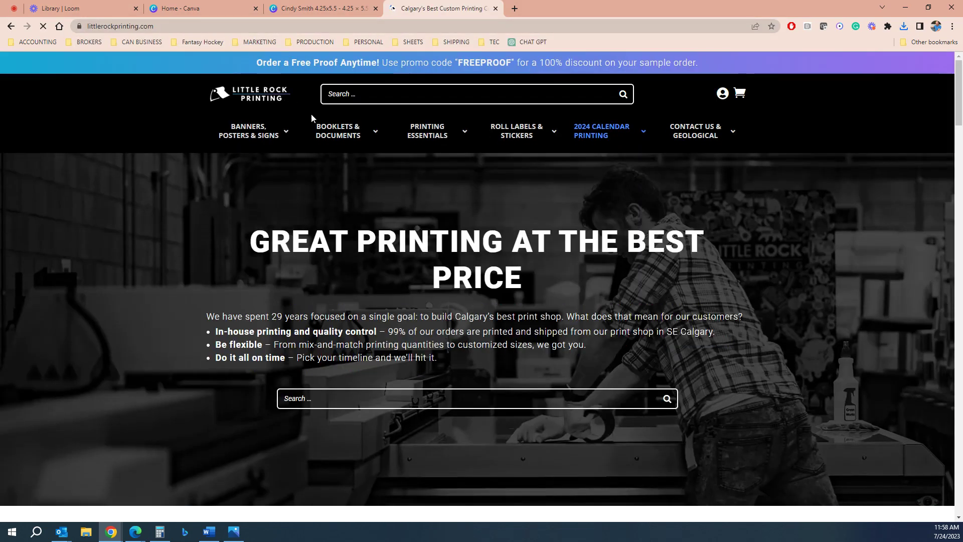
mouse_move(423, 134)
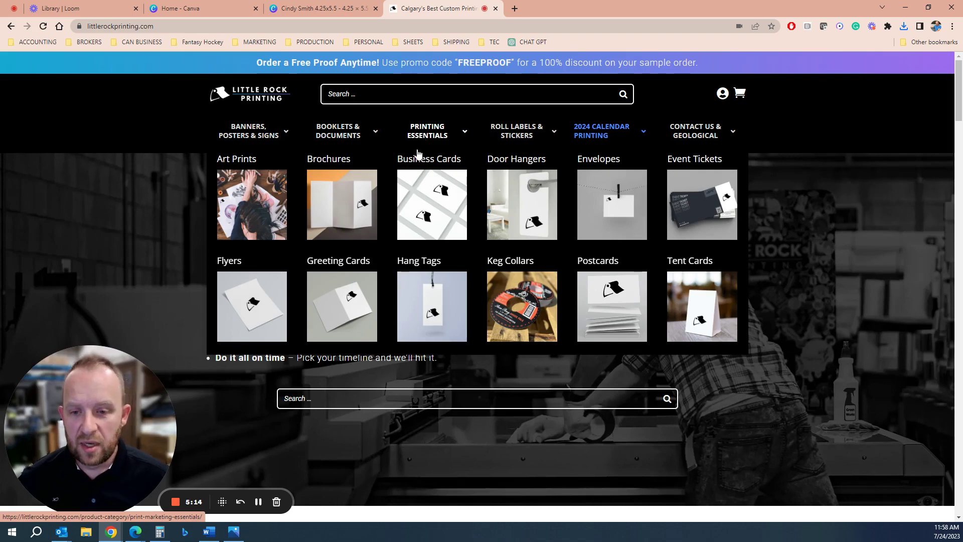
click(351, 307)
Set the cards to 4.25×5.5, pick 50 cards with 5-day delivery ($54.40), and add them to the cart.
scroll(354, 276, down, 1)
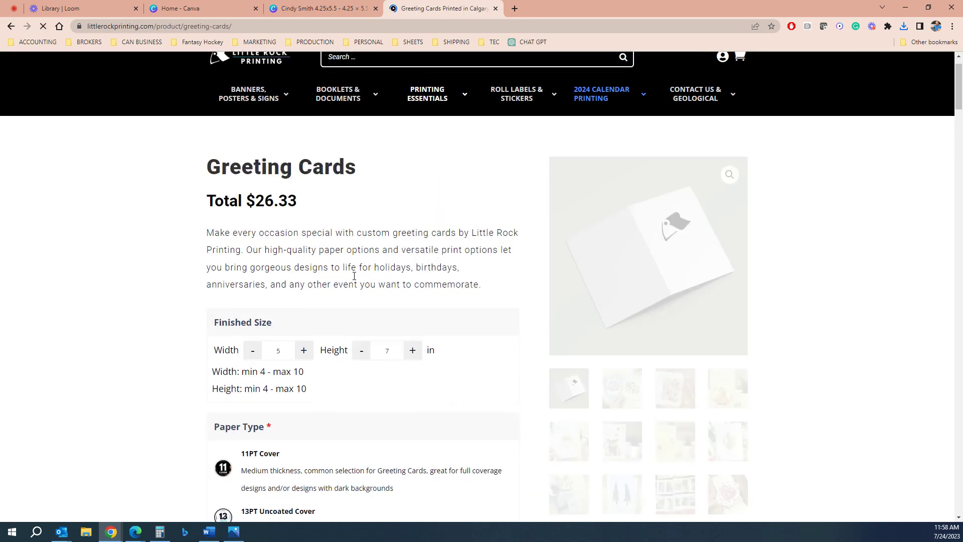
scroll(354, 276, down, 2)
double_click(272, 258)
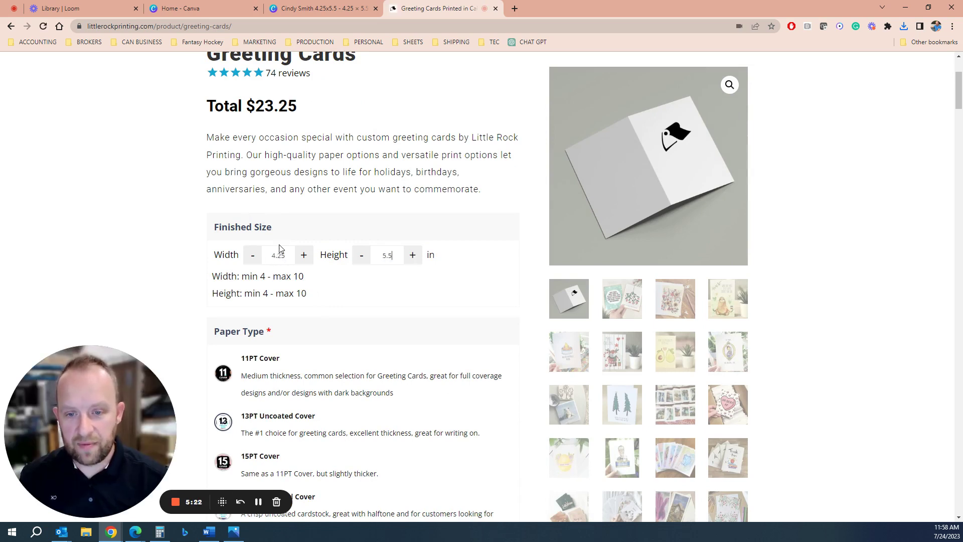
scroll(302, 282, down, 2)
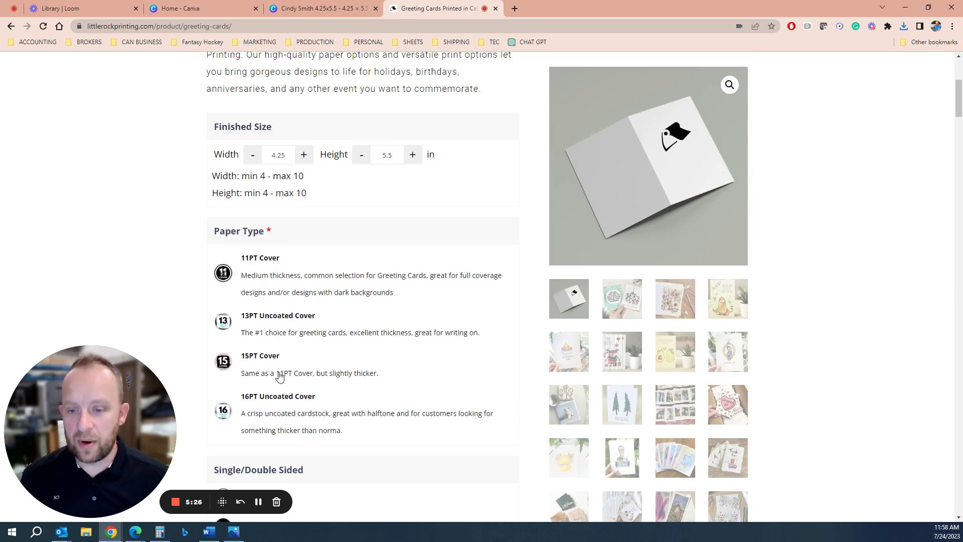
scroll(279, 311, down, 3)
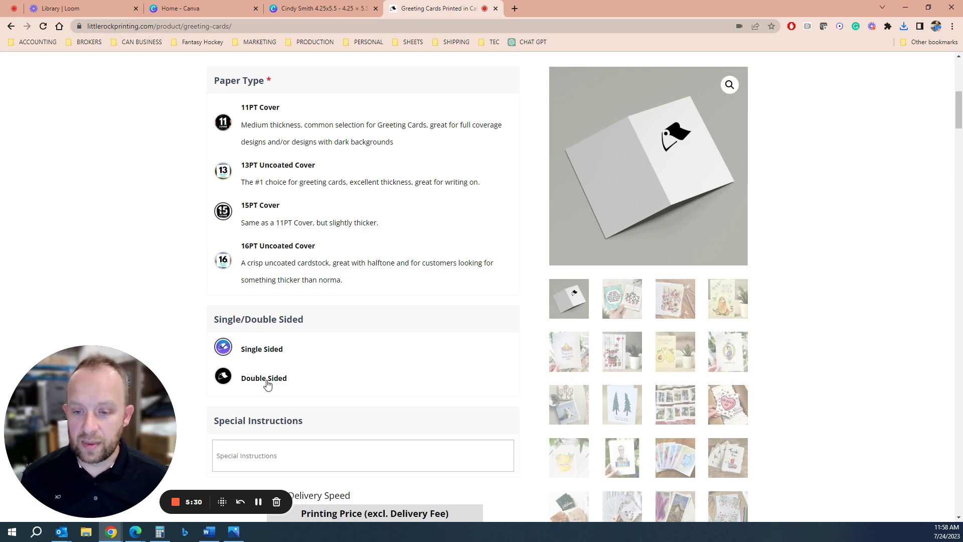
scroll(281, 382, down, 7)
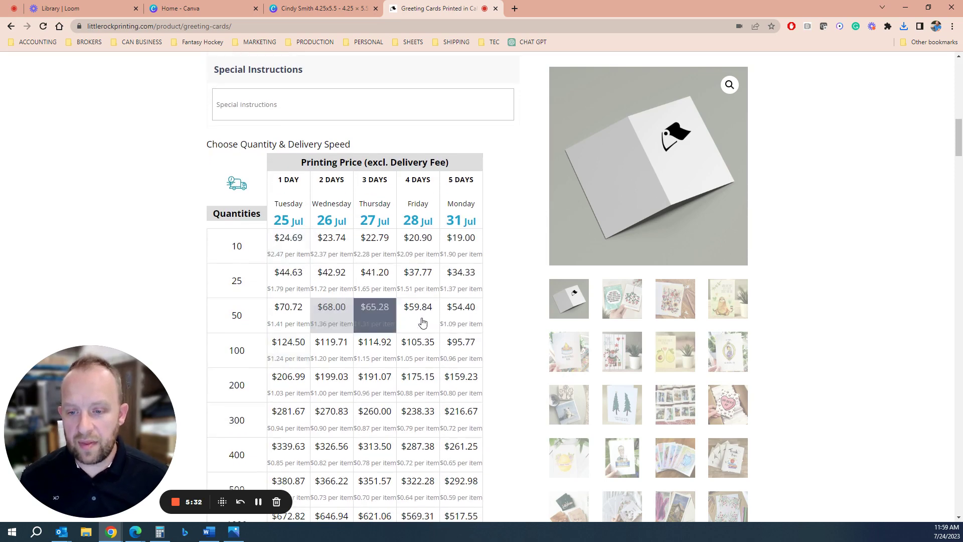
click(461, 316)
scroll(420, 344, down, 8)
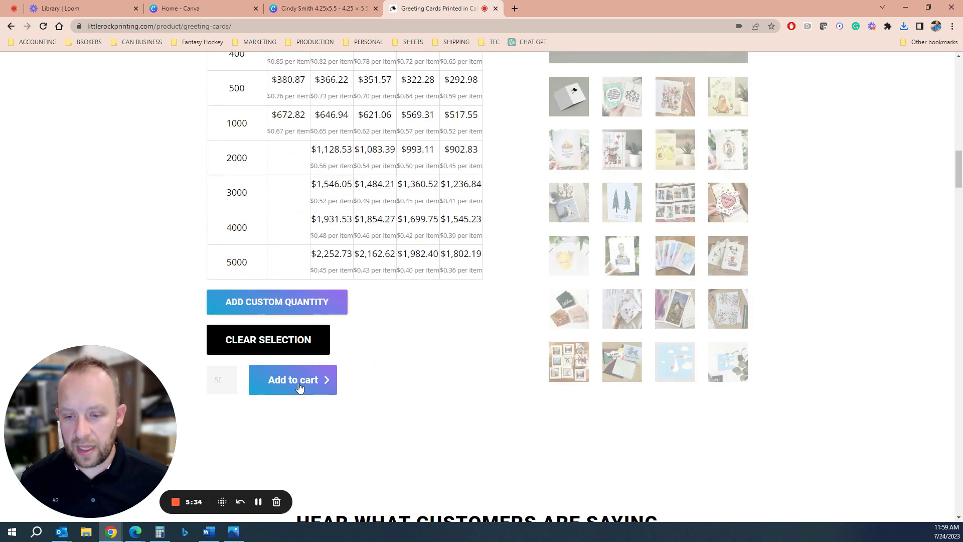
click(300, 387)
Open the 4.25x5.5 funeral program PDF from Downloads, maximize Acrobat and scroll through its pages.
click(86, 533)
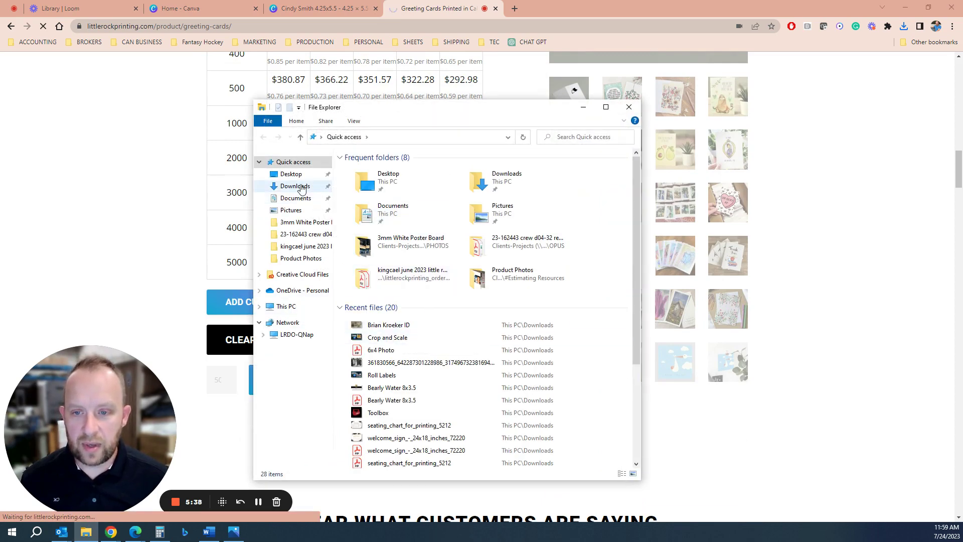
click(295, 186)
click(385, 185)
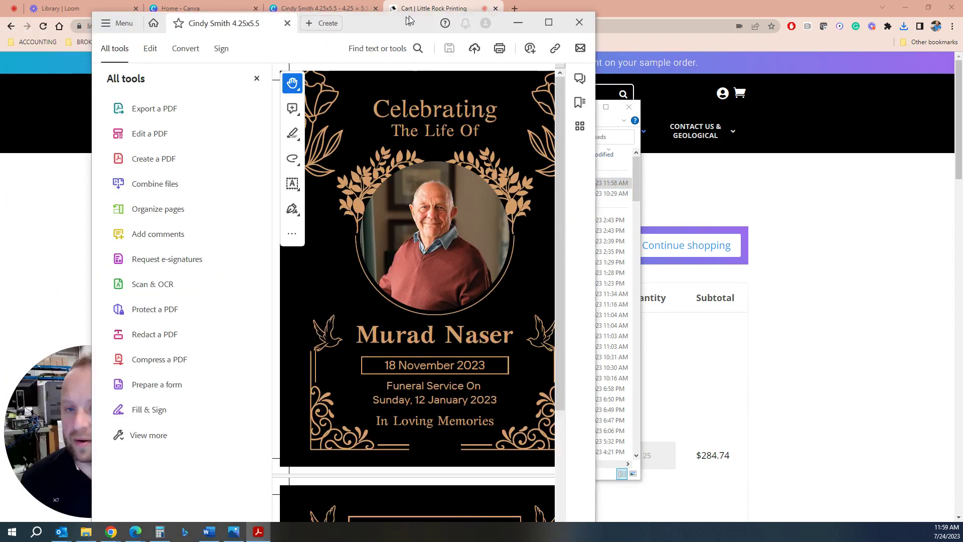
click(561, 20)
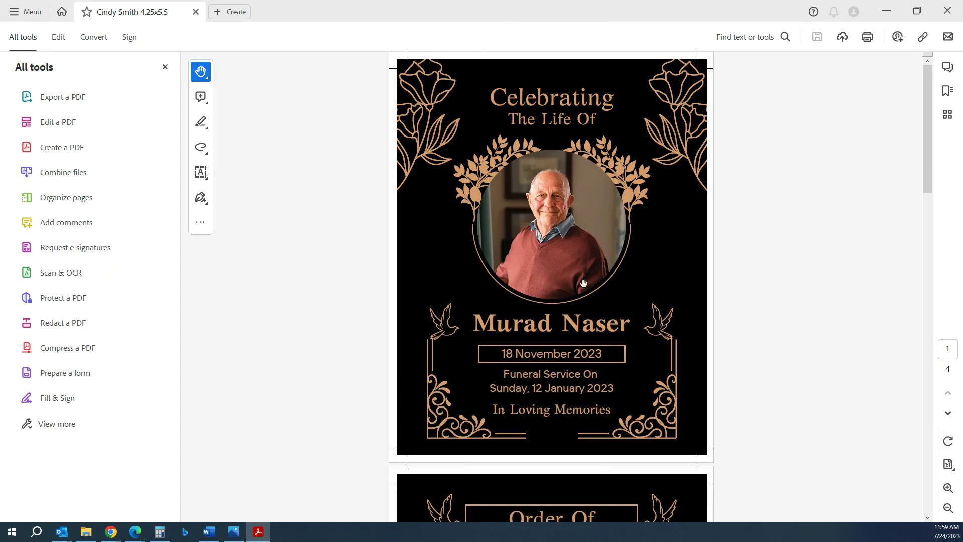
scroll(583, 284, down, 15)
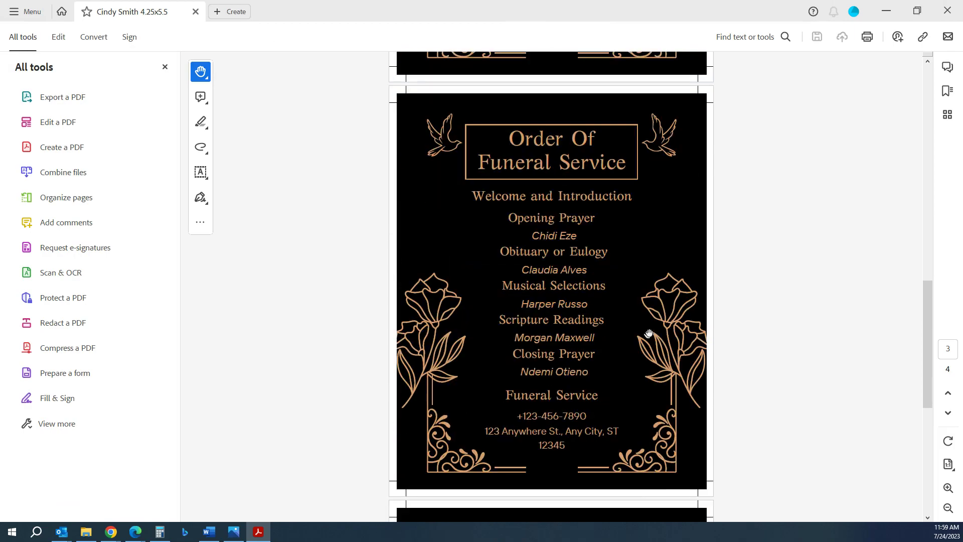
scroll(649, 334, down, 6)
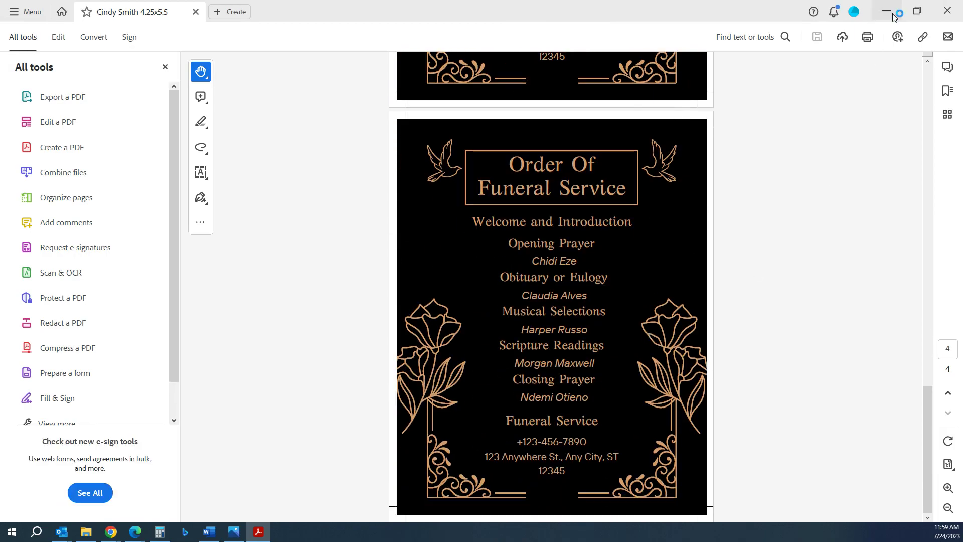
Return to the cart, try dragging the PDF in, and remove the Booklets item.
click(895, 16)
click(86, 532)
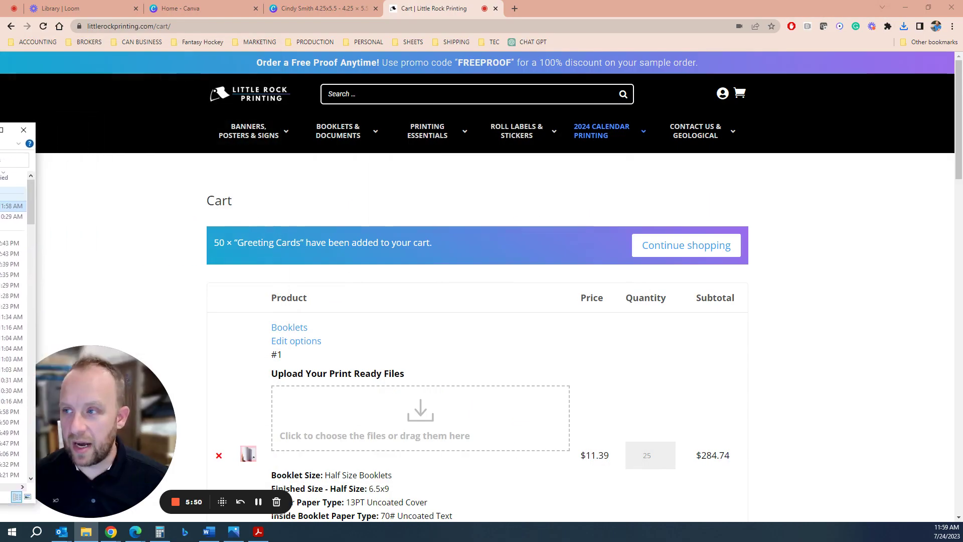
drag(13, 205, 402, 419)
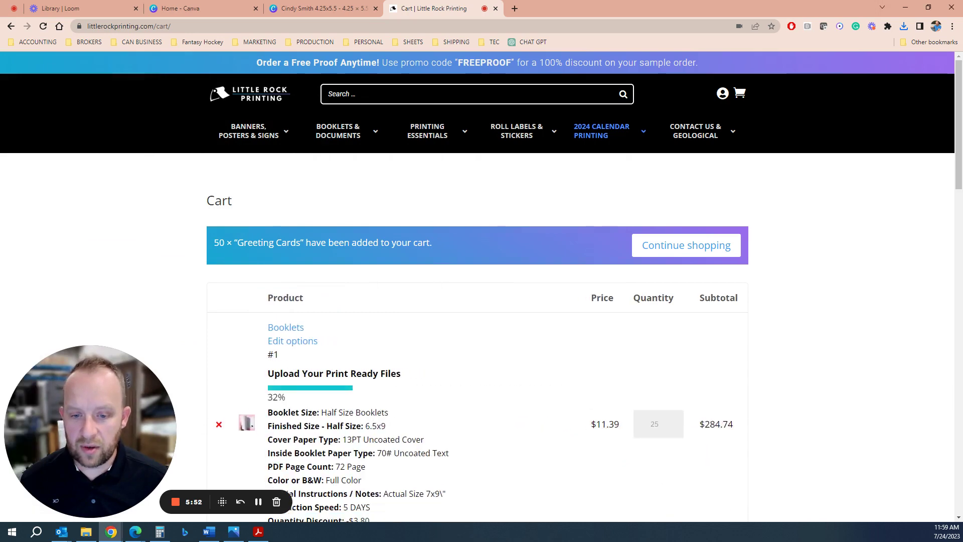
scroll(459, 235, down, 5)
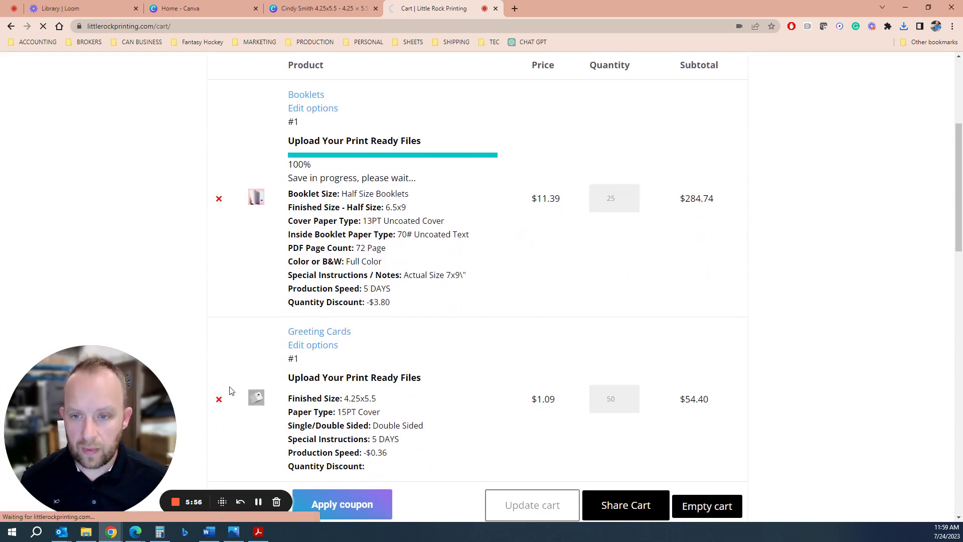
click(219, 198)
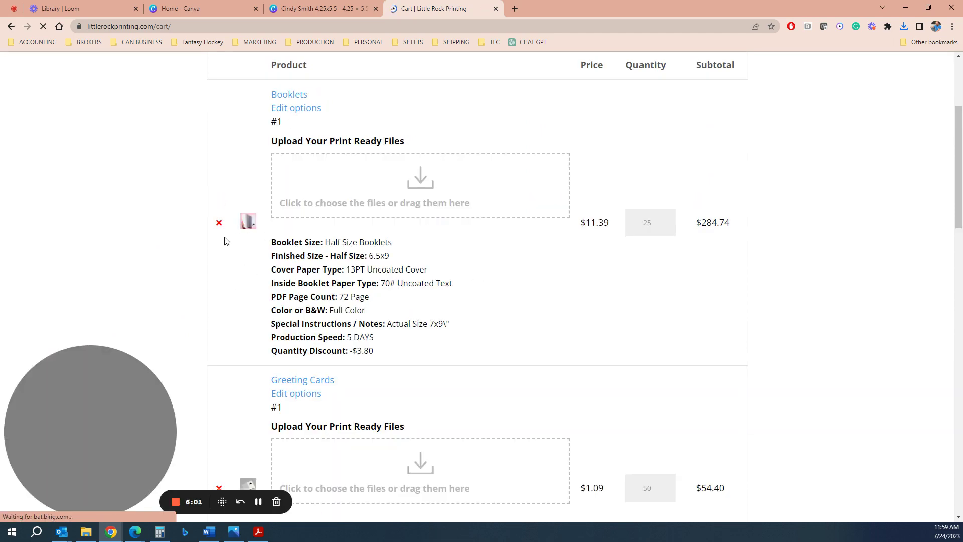
click(218, 222)
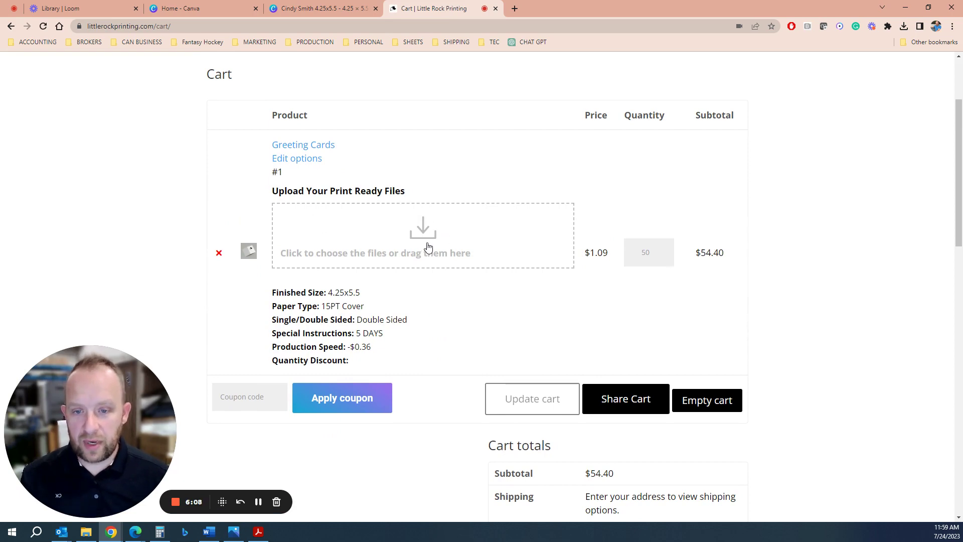
Upload the 4.25x5.5 funeral program PDF to the Greeting Cards item.
click(427, 243)
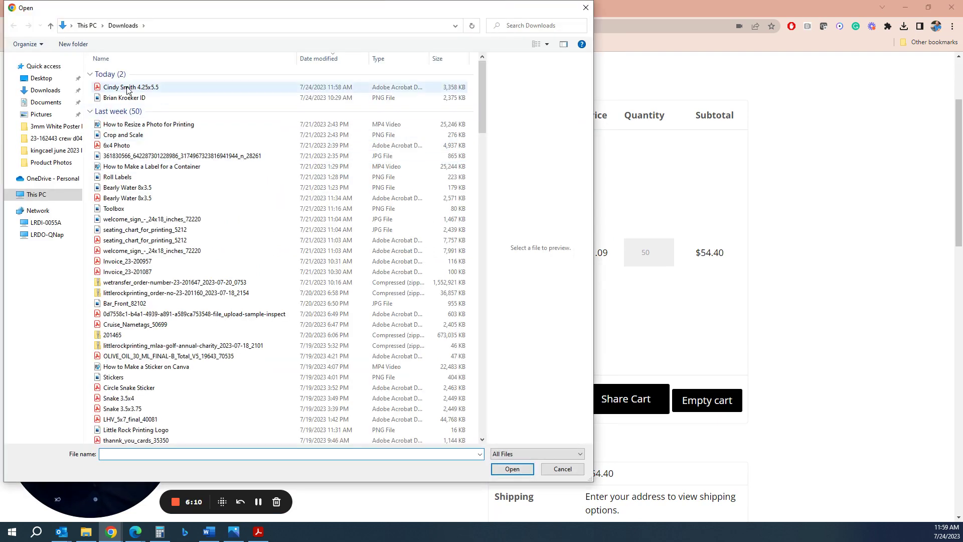
click(131, 86)
click(518, 470)
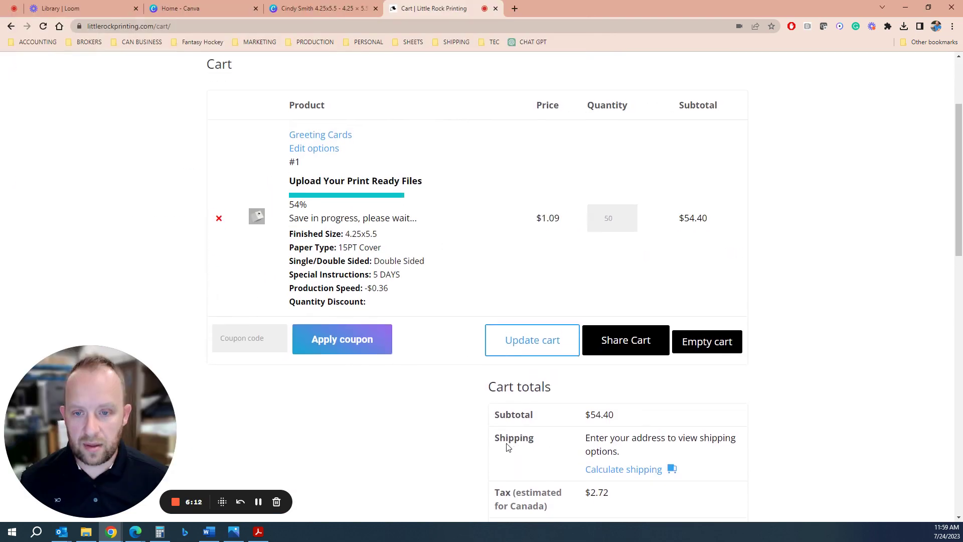
scroll(318, 213, down, 1)
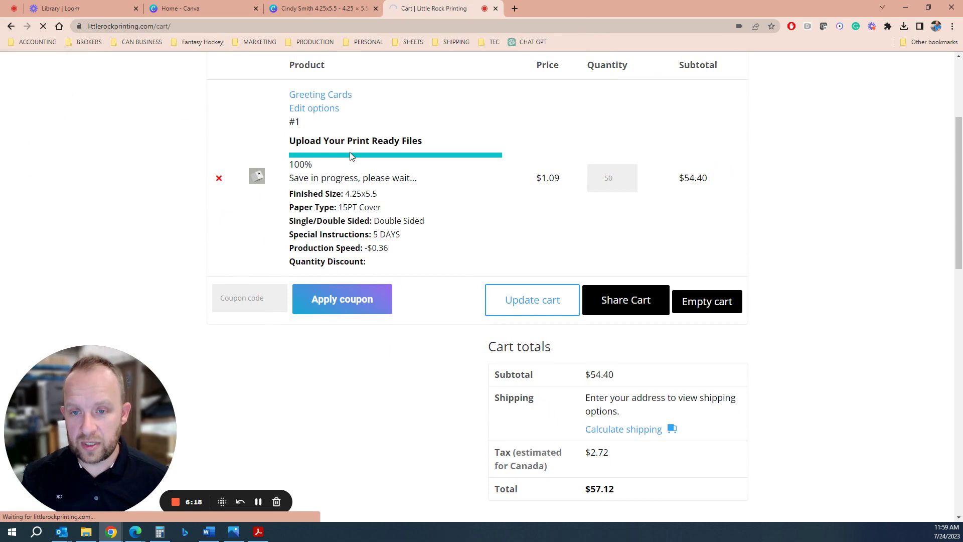
scroll(311, 291, down, 1)
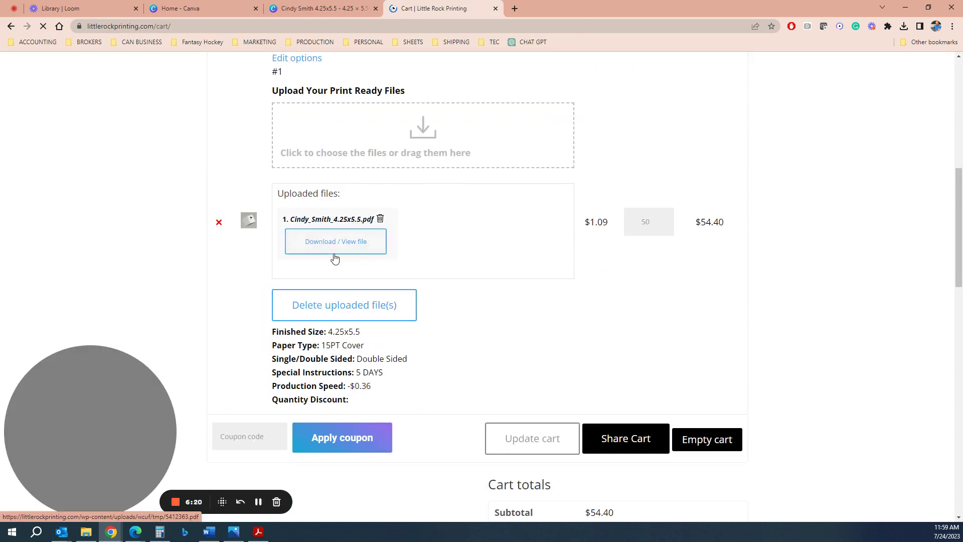
click(254, 437)
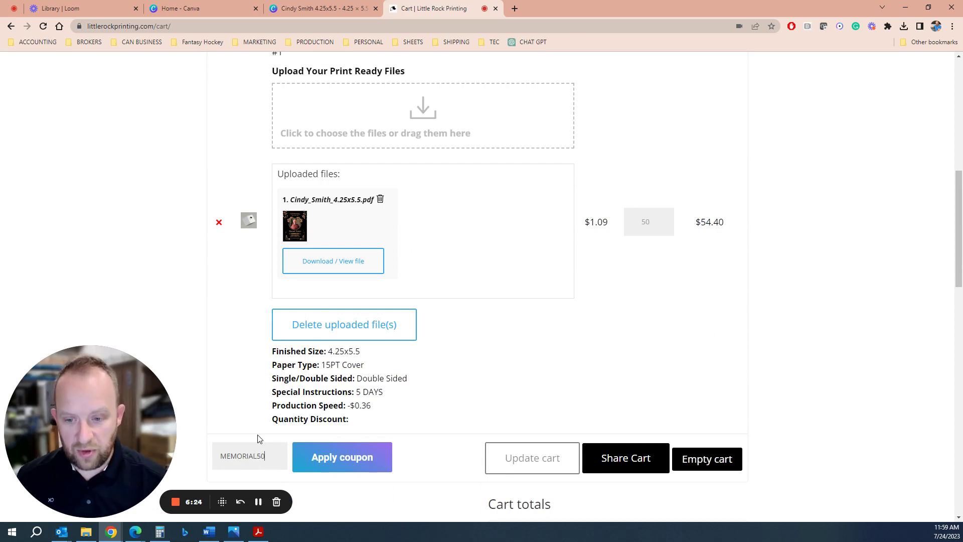
Apply the MEMORIAL50 coupon and check the cart total drops to $28.56.
click(332, 469)
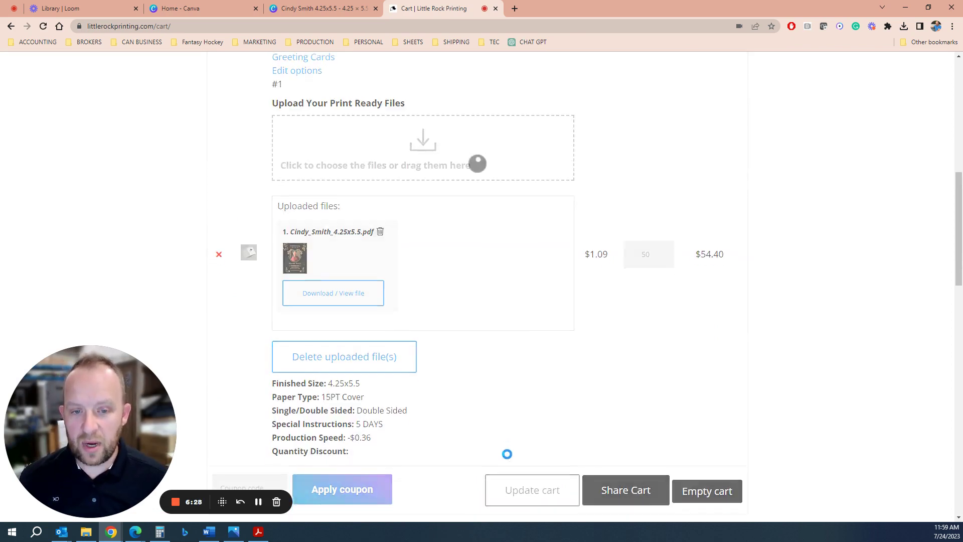
scroll(507, 454, down, 2)
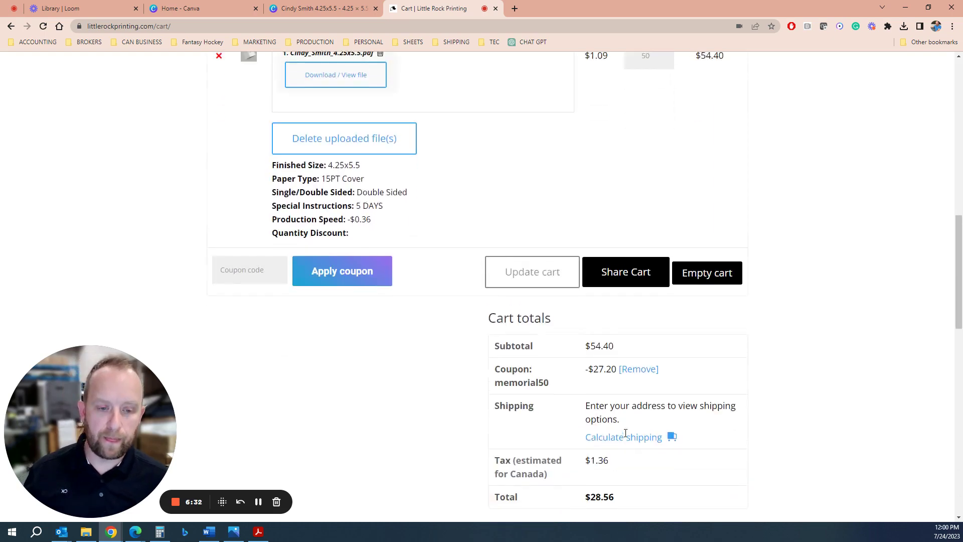
scroll(630, 432, down, 5)
scroll(630, 433, down, 7)
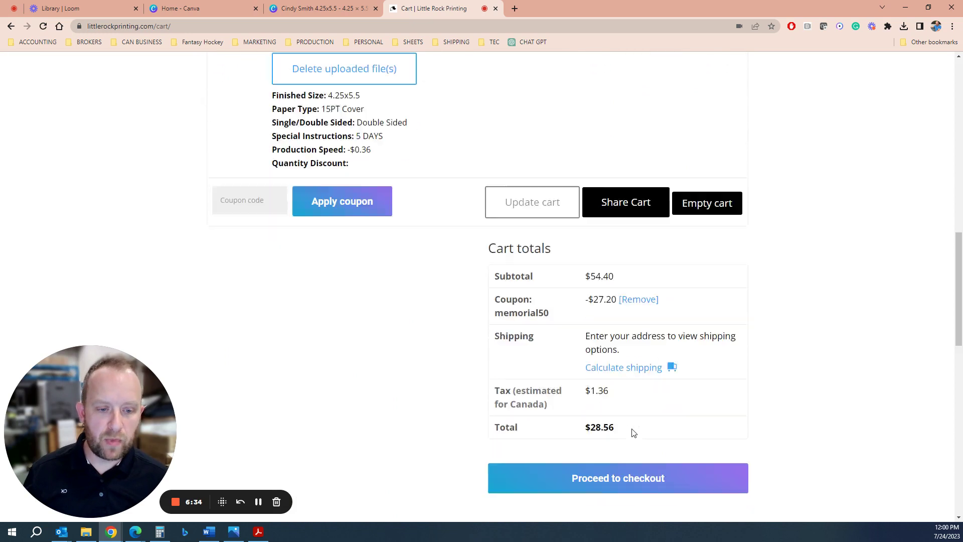